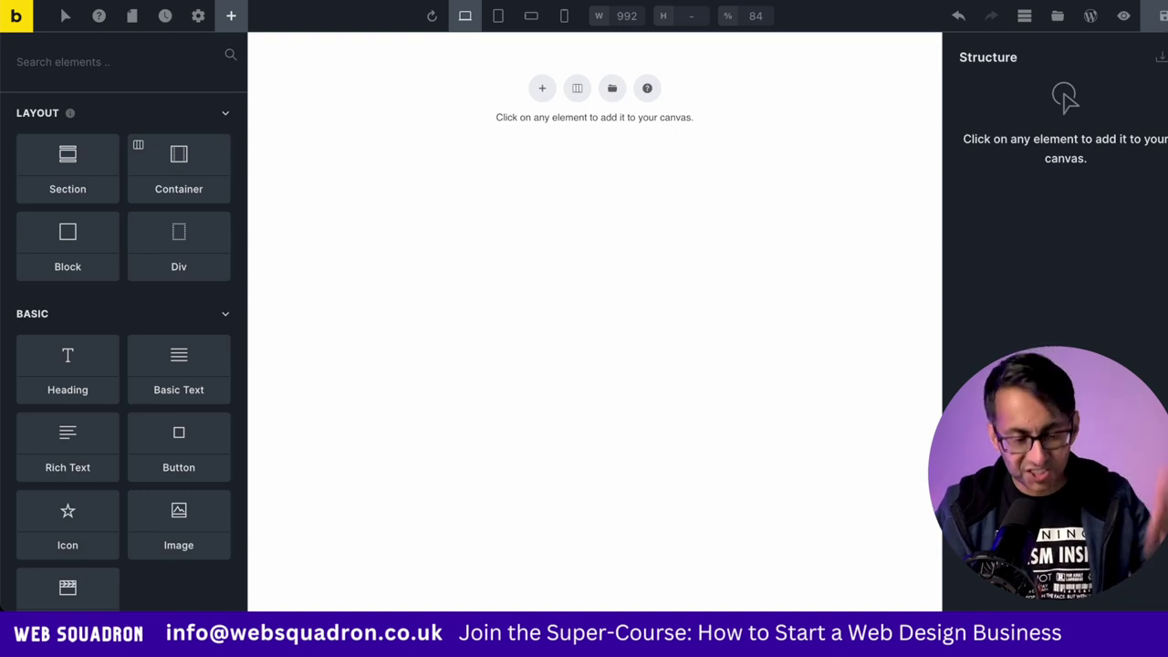
Step: Add a section with a button inside its container, then pad the section 30 on top, left and right
left_click(542, 88)
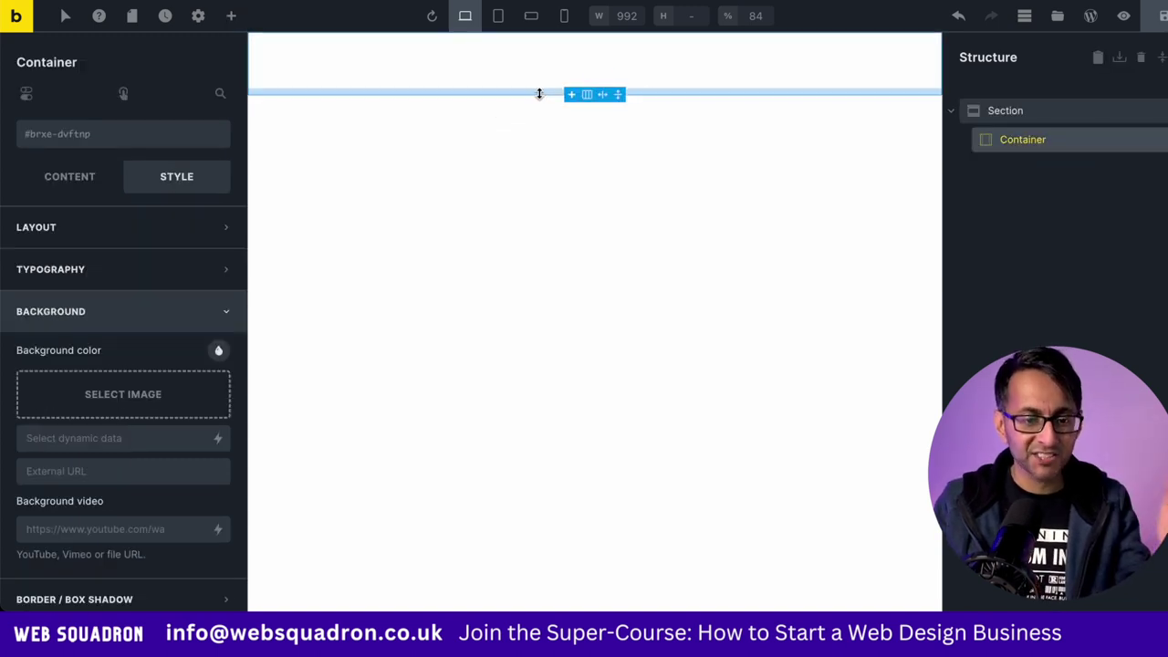
left_click(230, 16)
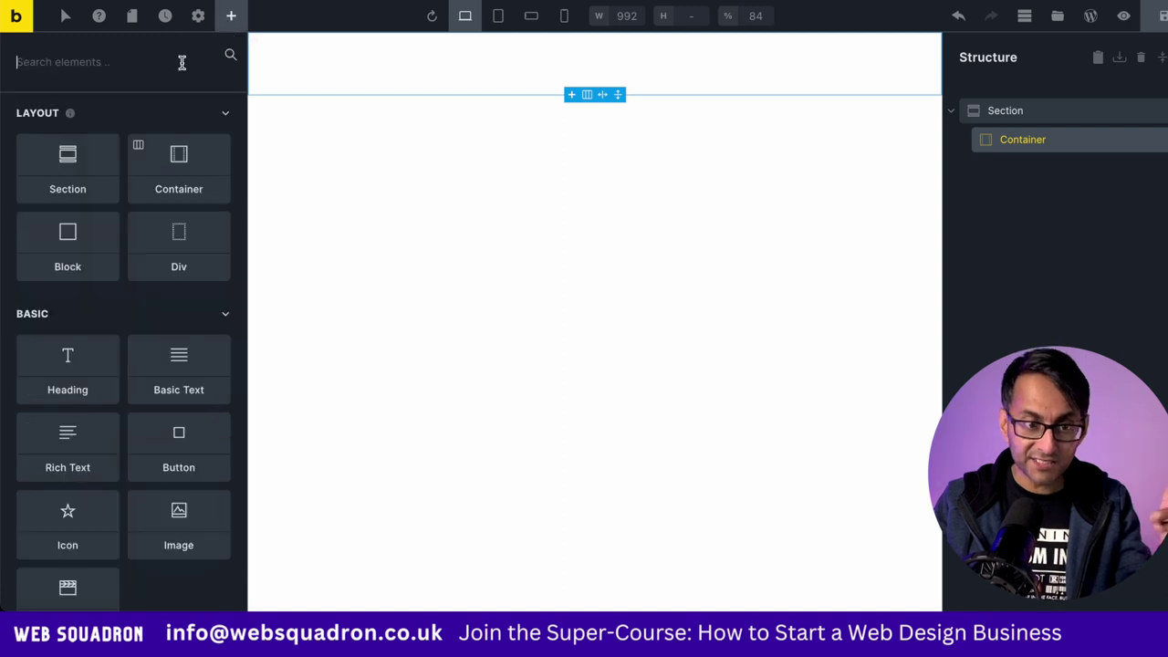
left_click(192, 461)
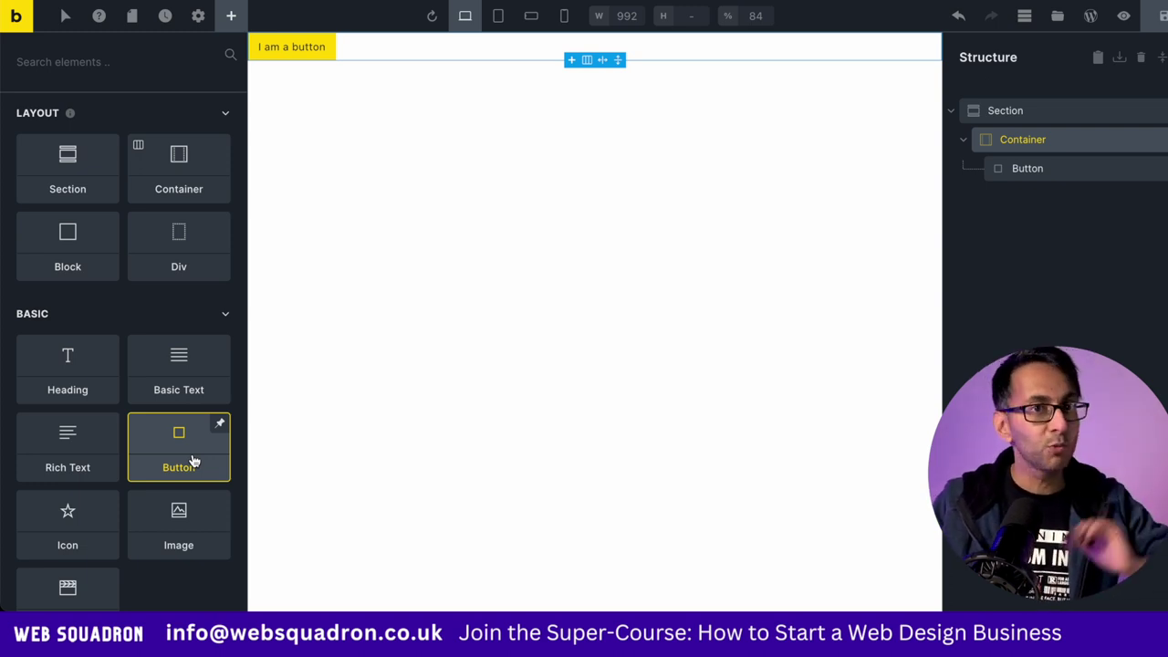
left_click(1072, 116)
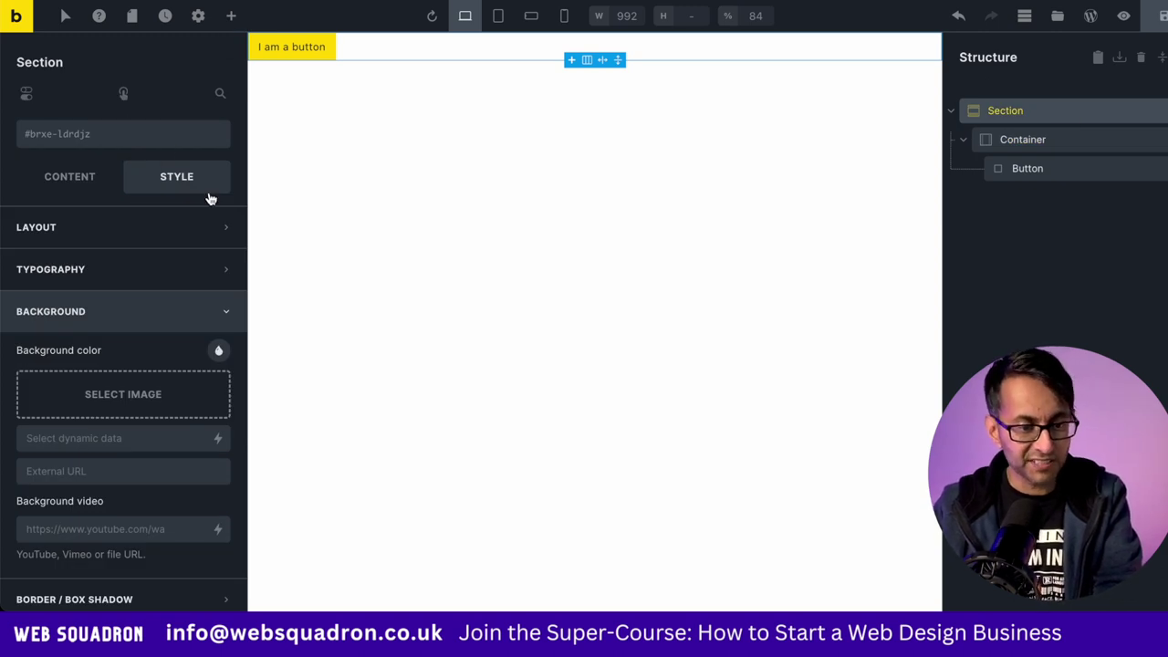
left_click(151, 227)
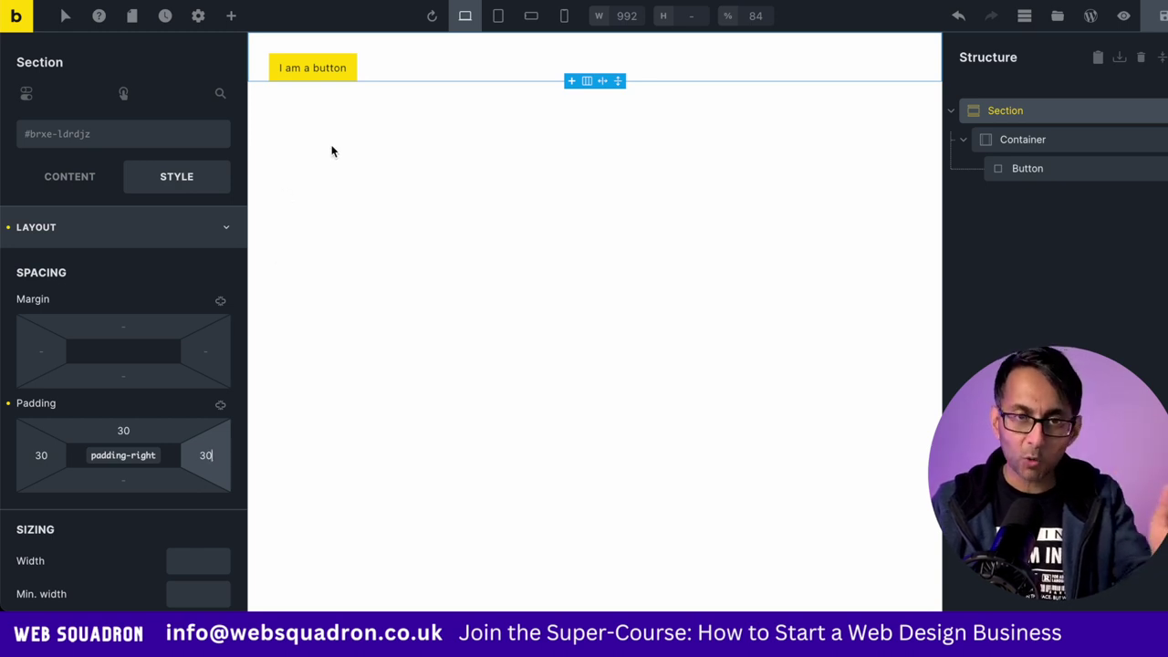
Step: Add a second section with a block of headings in its container, and pad the block 30
left_click(231, 15)
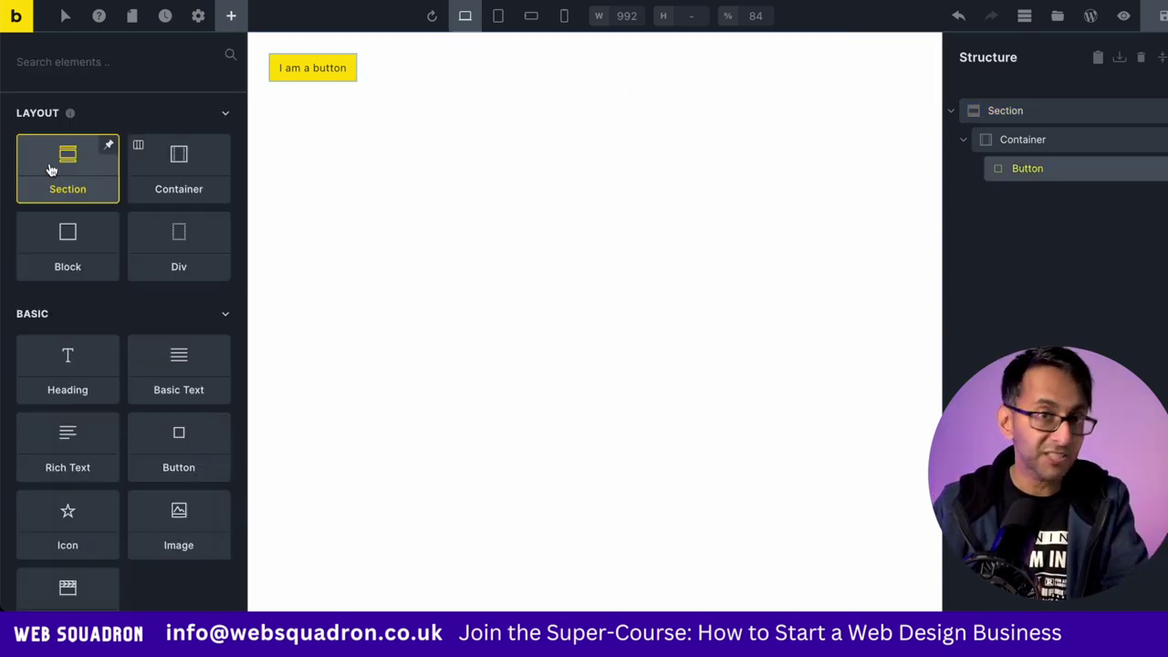
left_click(51, 170)
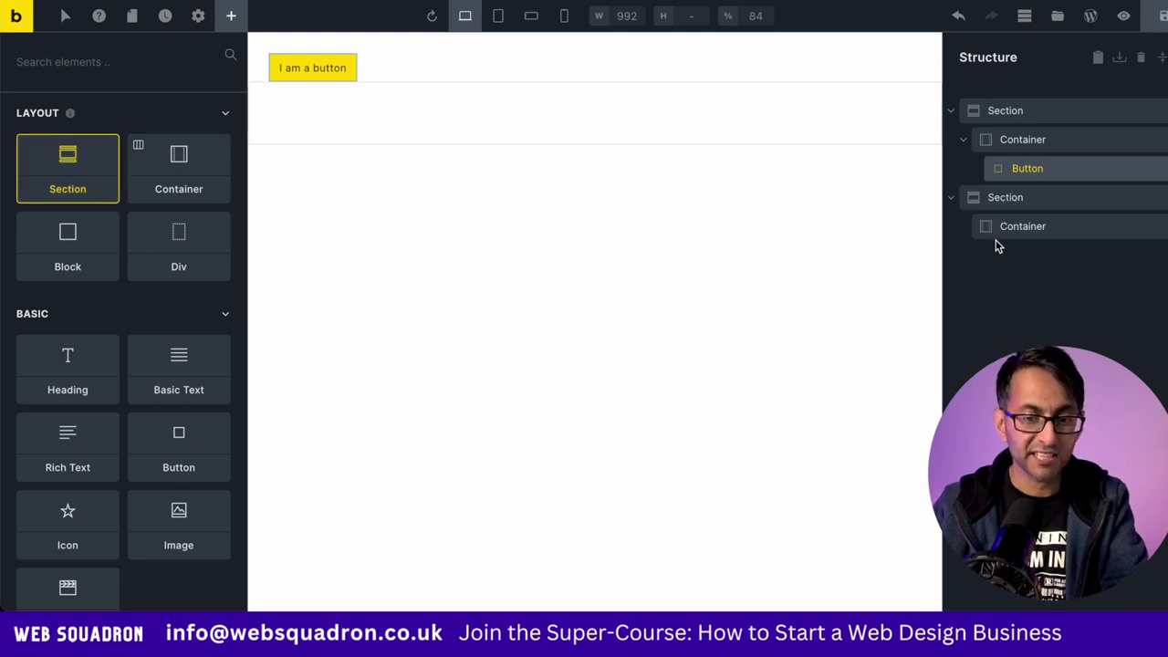
left_click(1045, 230)
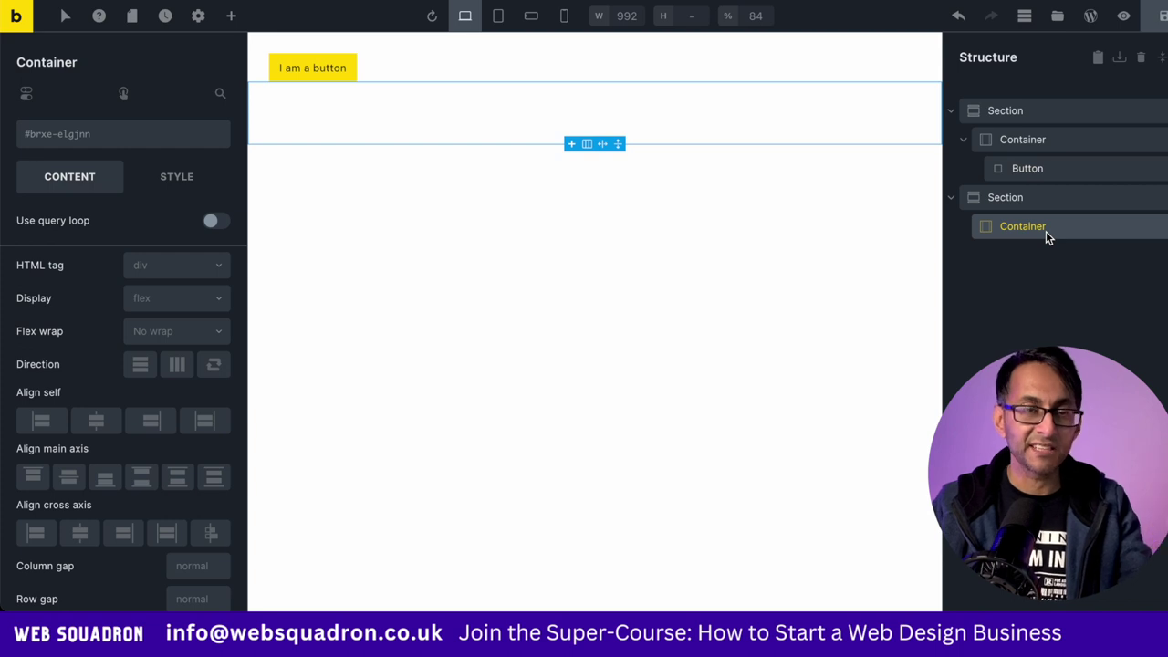
left_click(231, 15)
left_click_drag(71, 242, 1050, 258)
left_click(231, 15)
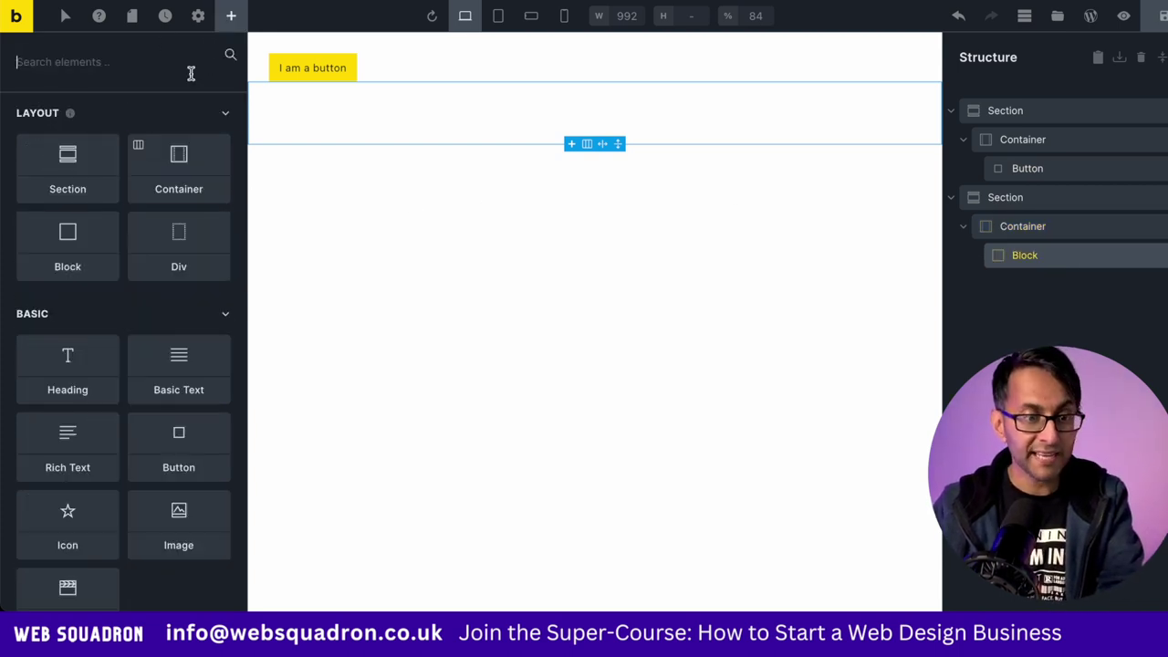
left_click(70, 363)
left_click(71, 363)
left_click(71, 363)
left_click(71, 363)
left_click(71, 363)
left_click(71, 363)
left_click(1076, 255)
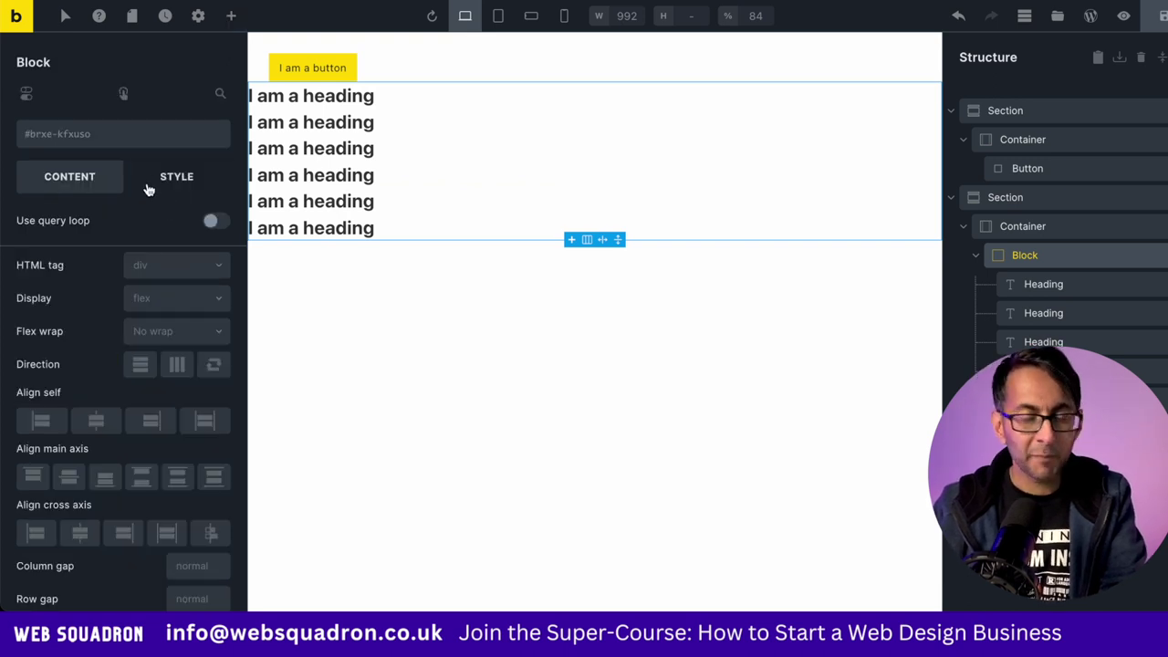
left_click(181, 188)
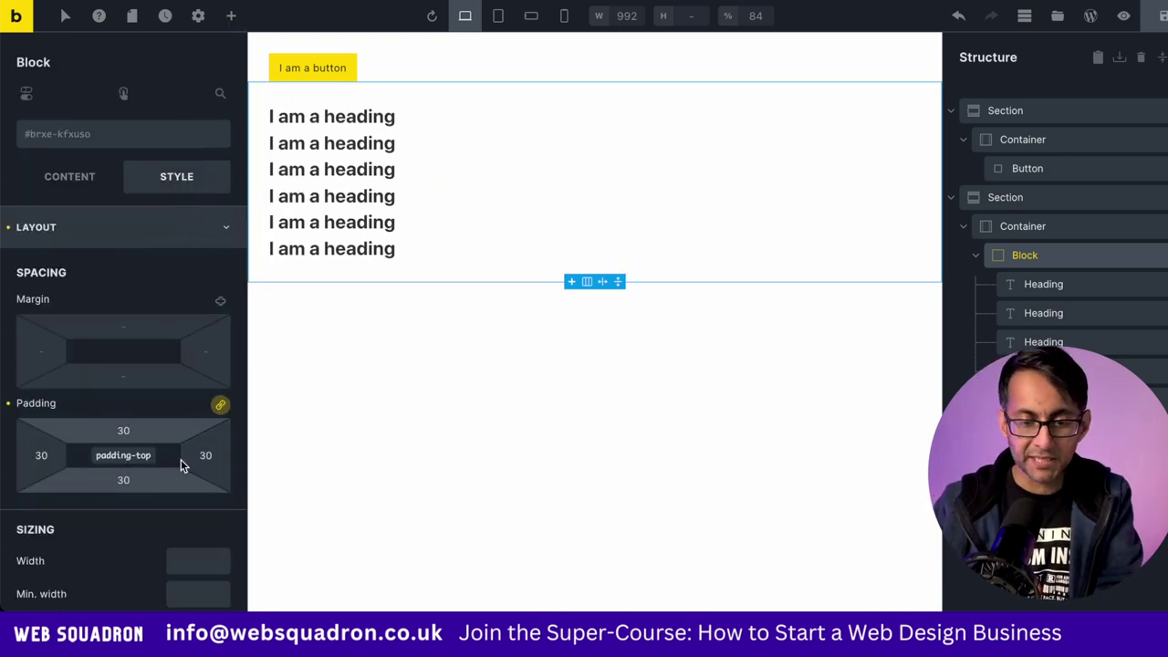
Step: Link the first heading to the internal page 'Loop'
left_click(1044, 284)
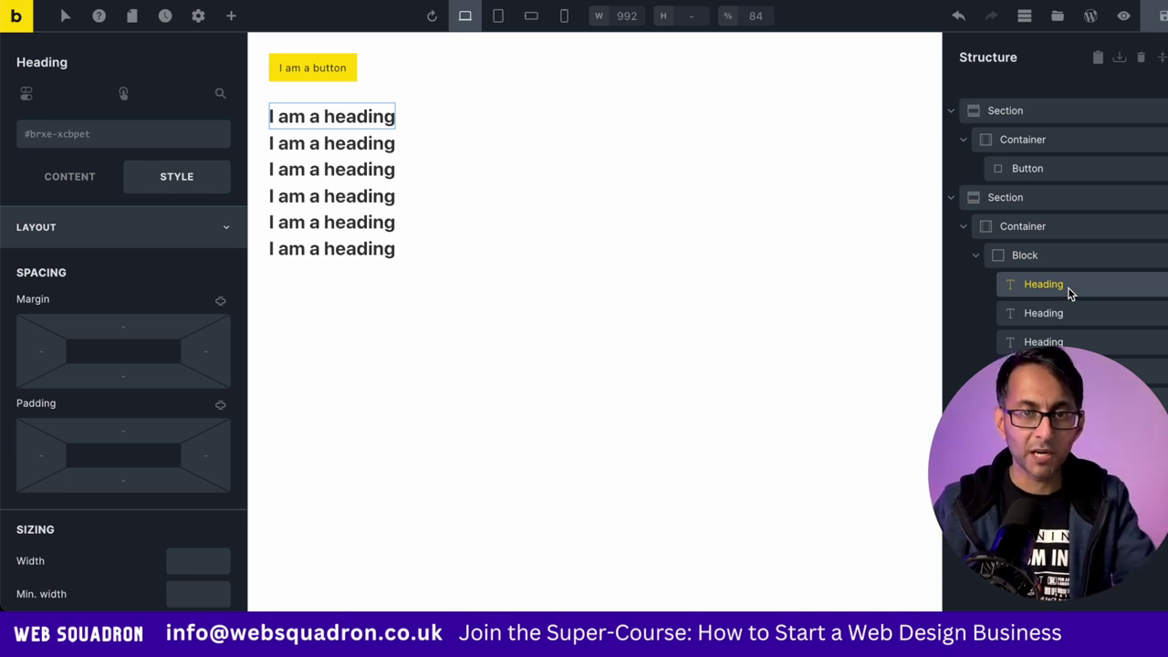
left_click(82, 173)
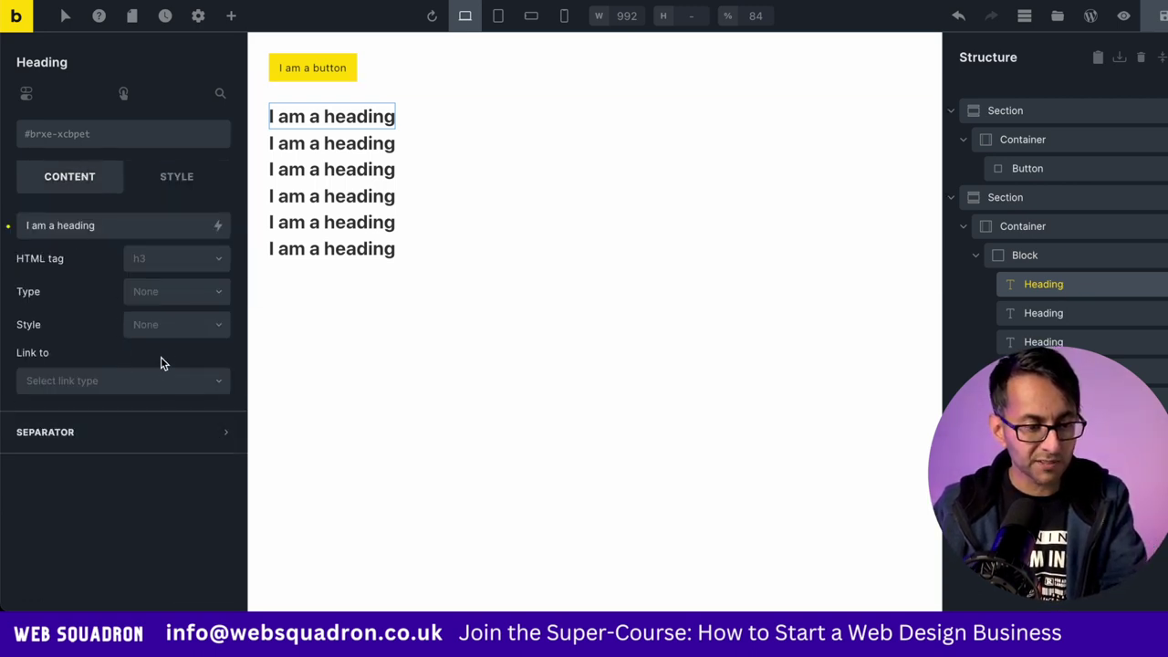
left_click(149, 381)
left_click(102, 428)
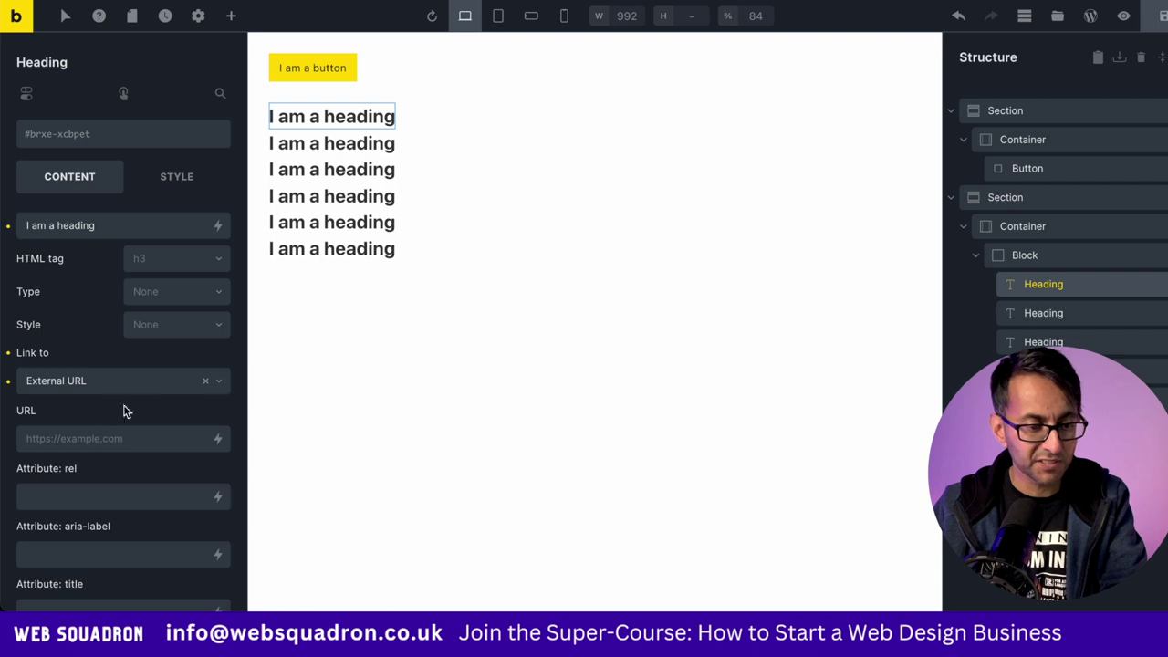
left_click(144, 383)
left_click(85, 415)
left_click(77, 418)
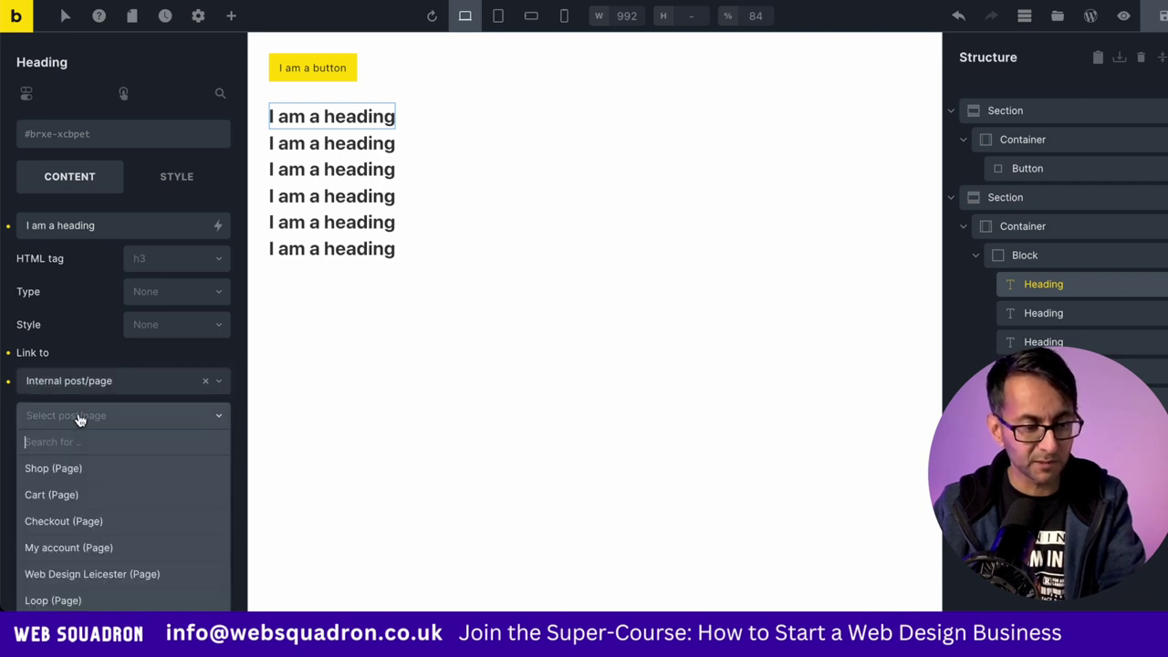
type("loop")
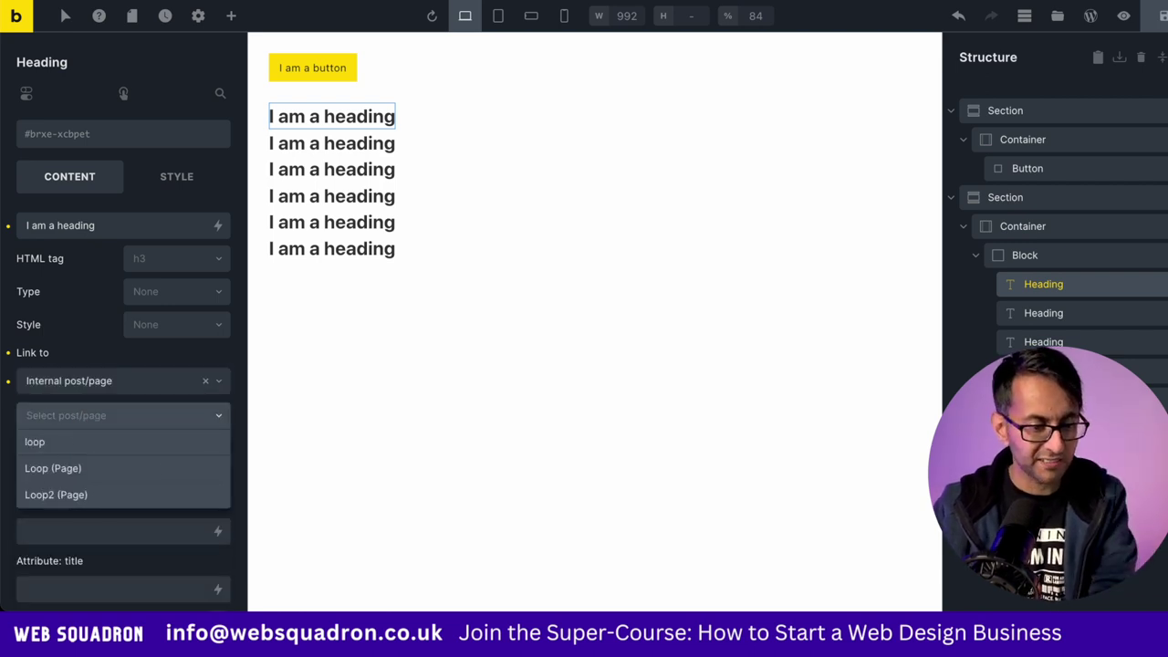
left_click(88, 468)
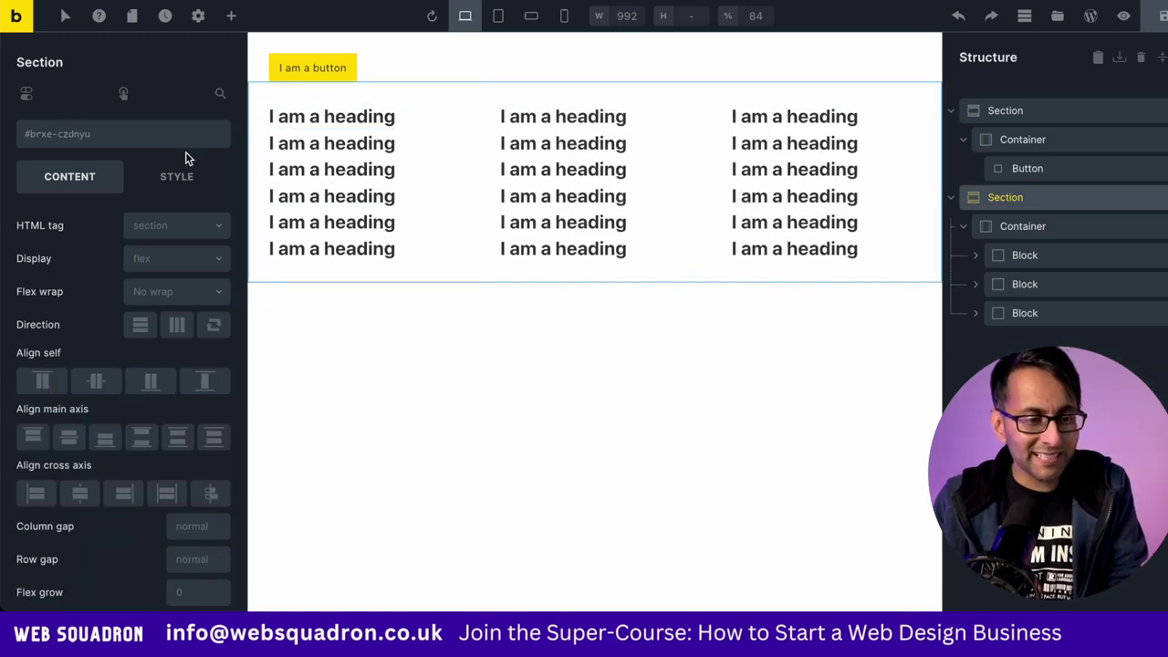
Step: Replace the second section's auto-generated ID with mega_1 and set its display to none
left_click(137, 137)
left_click(203, 135)
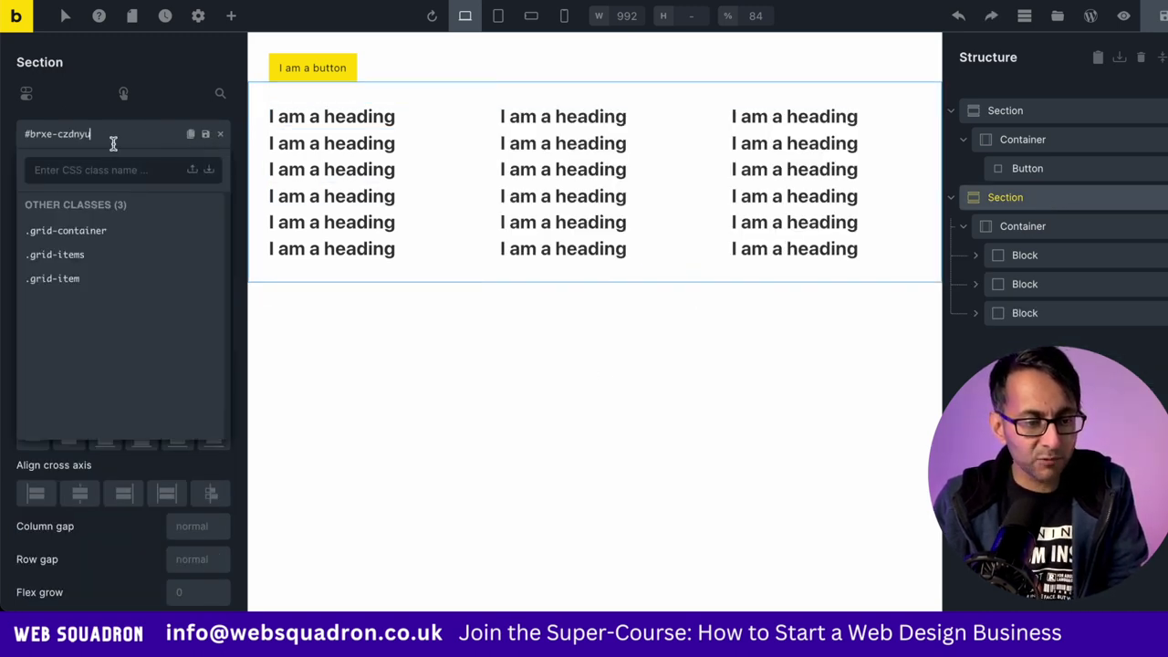
left_click_drag(97, 136, 5, 137)
type("me")
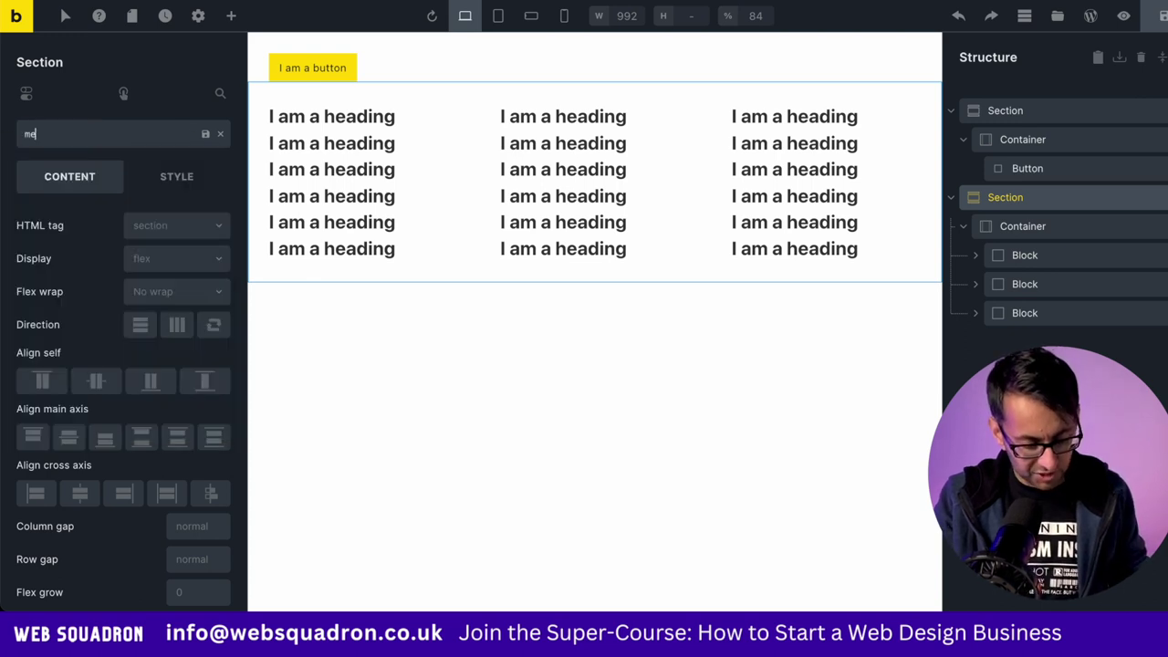
type("ga_1")
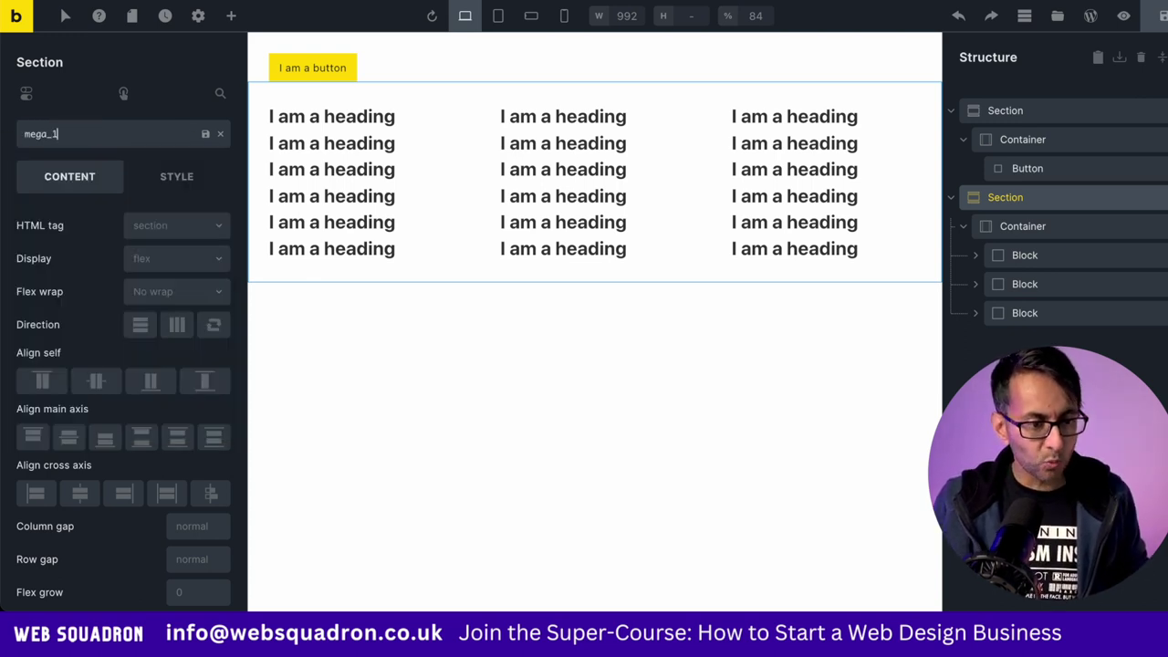
left_click(205, 134)
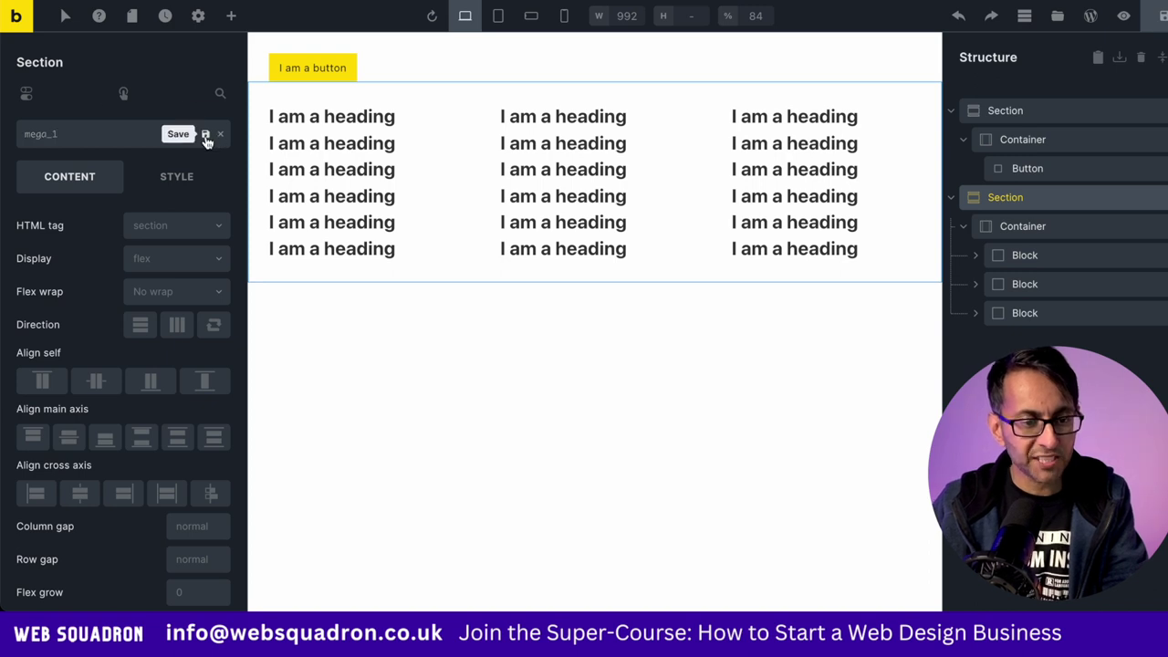
left_click(156, 266)
left_click(145, 422)
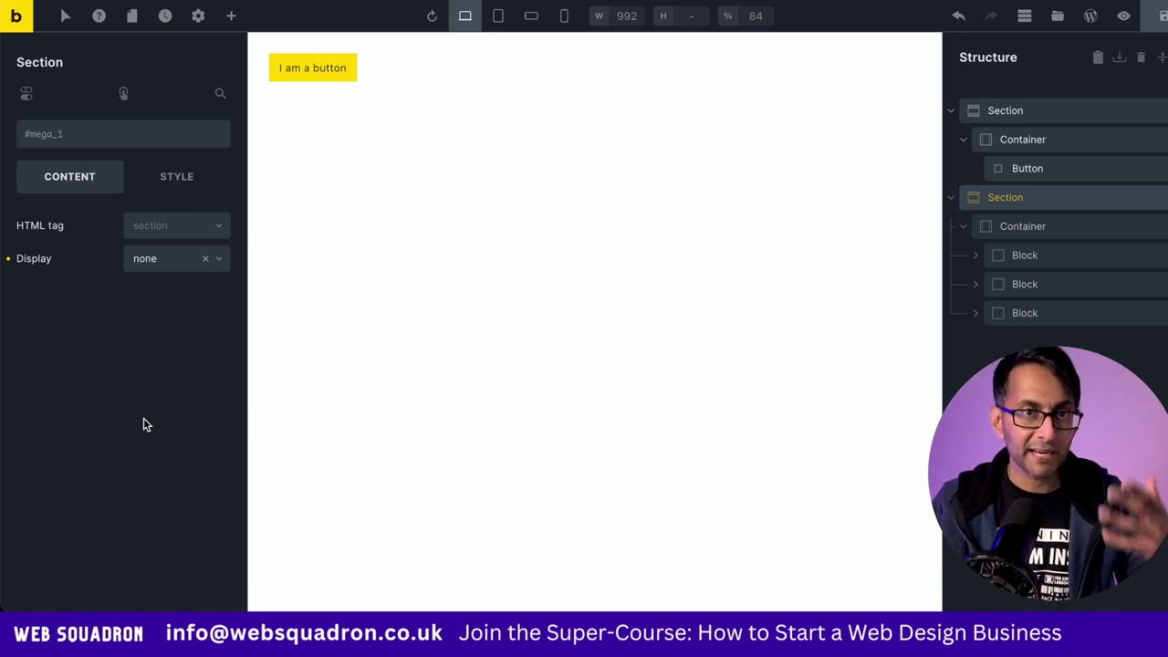
Step: Add a Hover interaction that shows the element with CSS selector #mega_1, and copy the selector
left_click(124, 94)
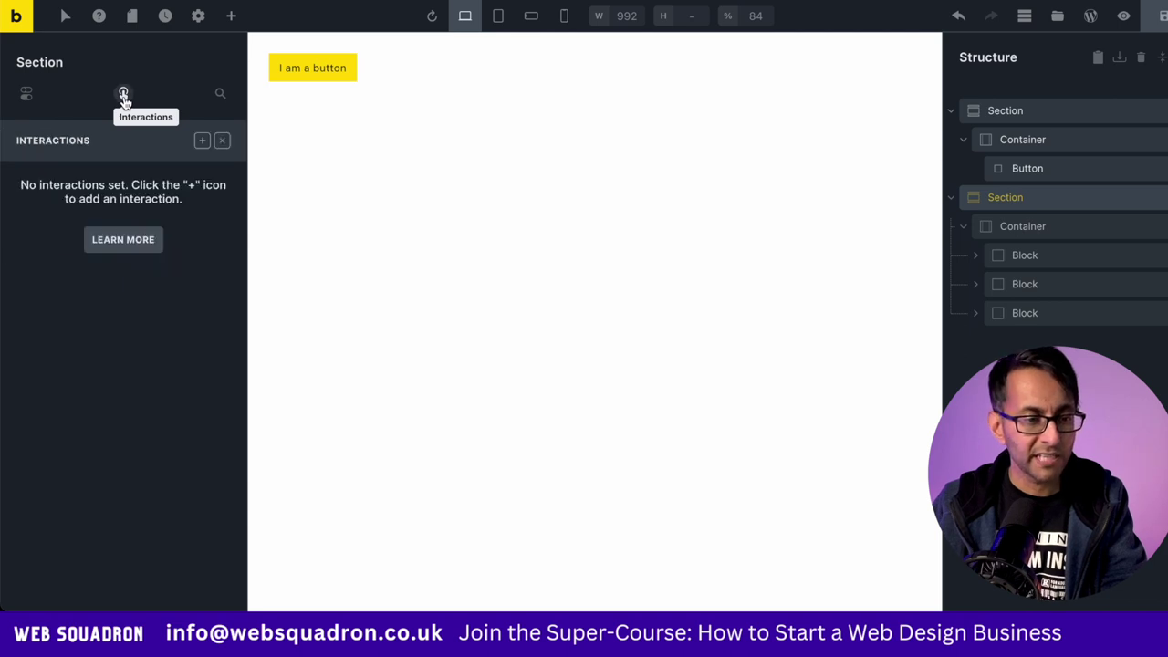
left_click(202, 142)
left_click(136, 256)
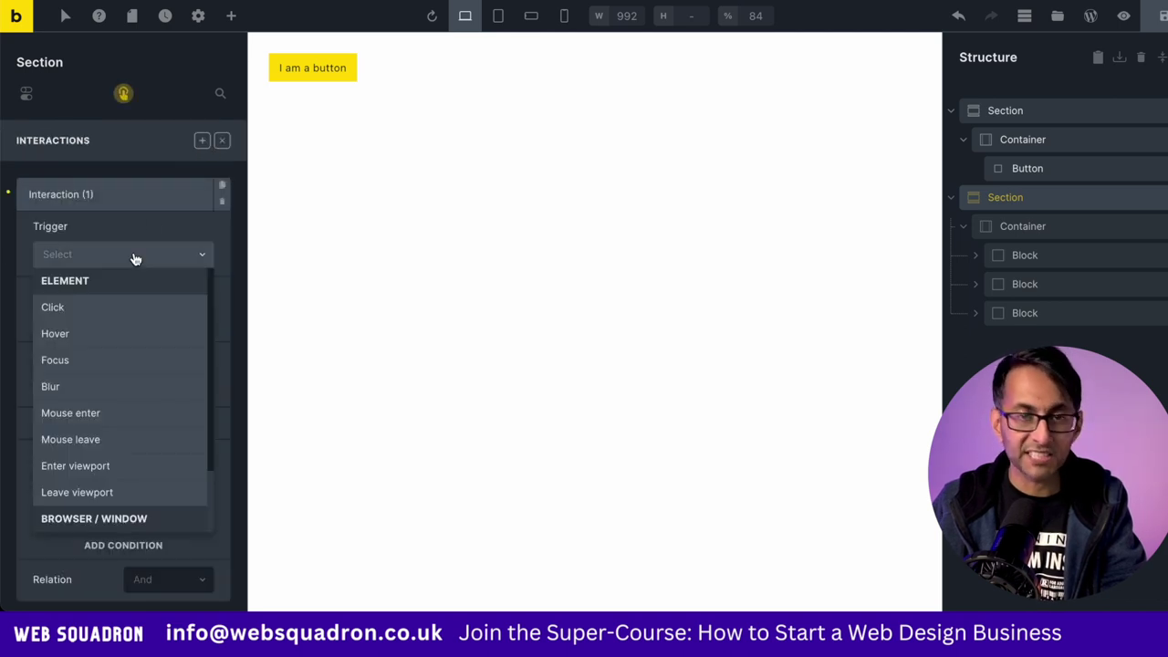
left_click(131, 334)
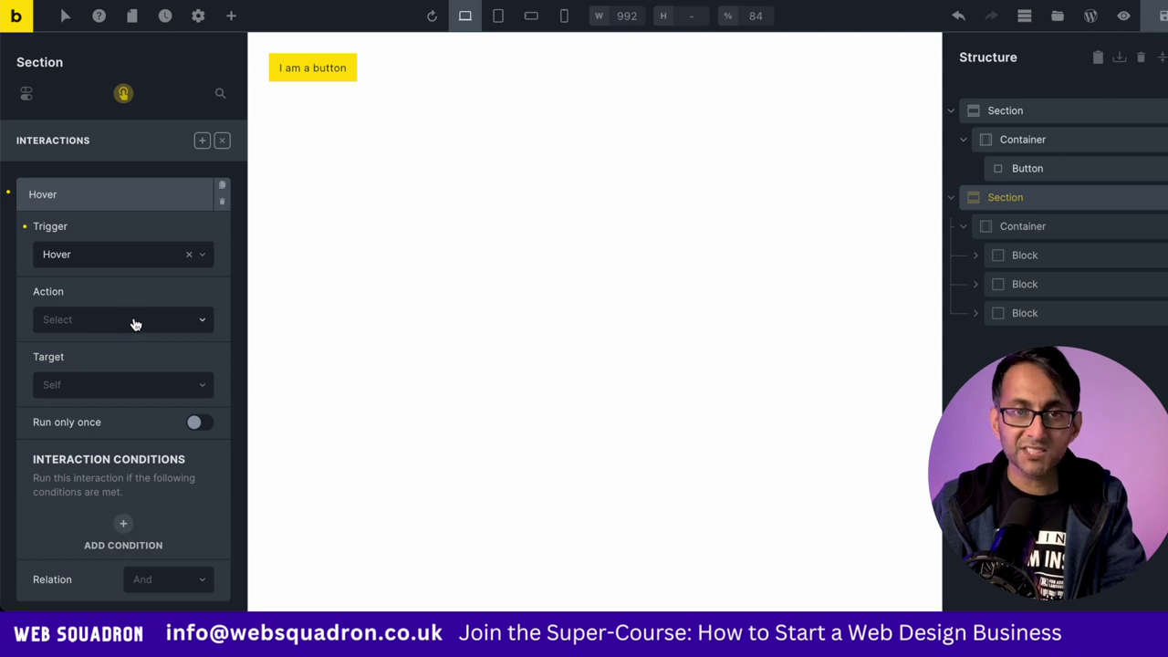
left_click(133, 319)
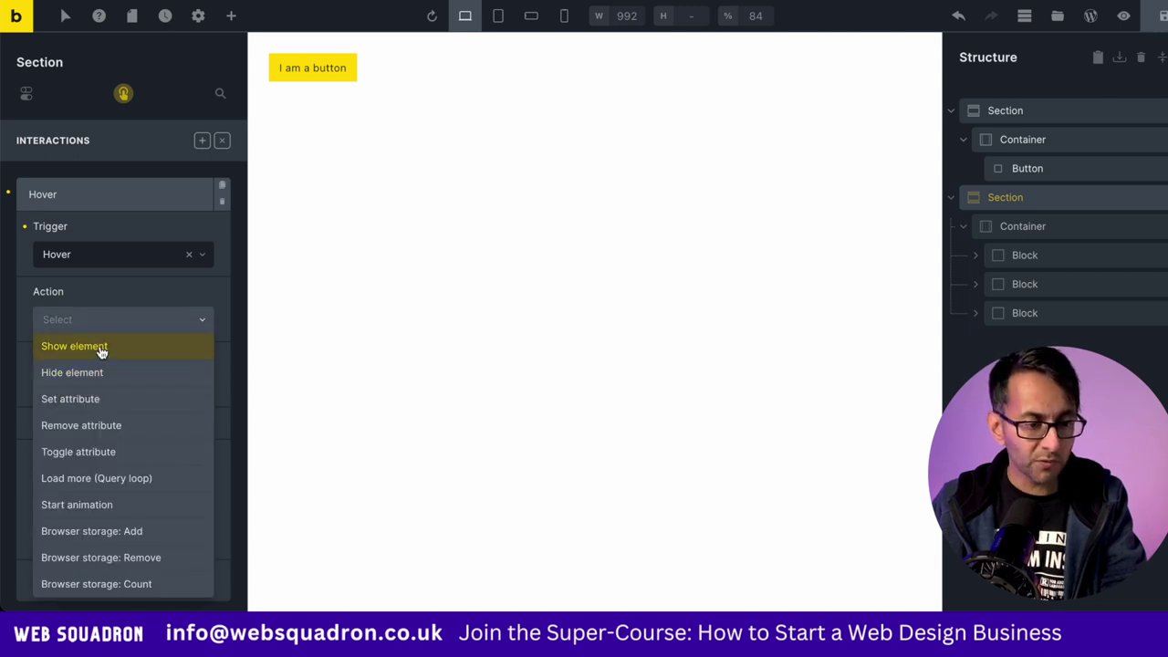
left_click(98, 347)
left_click(94, 383)
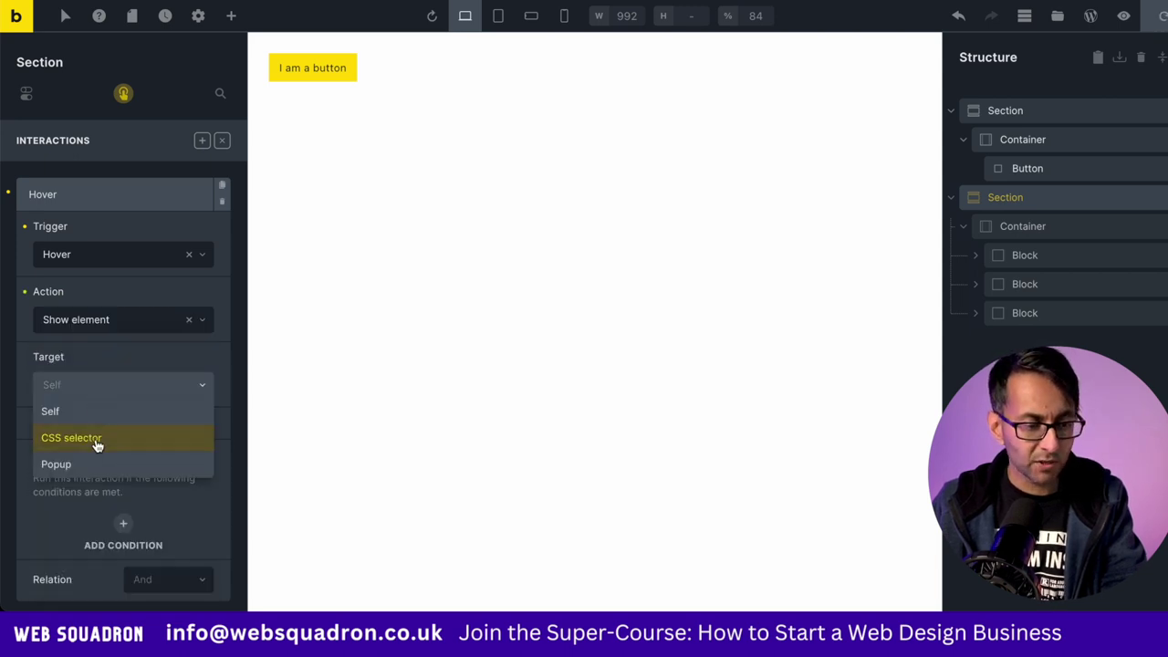
left_click(101, 442)
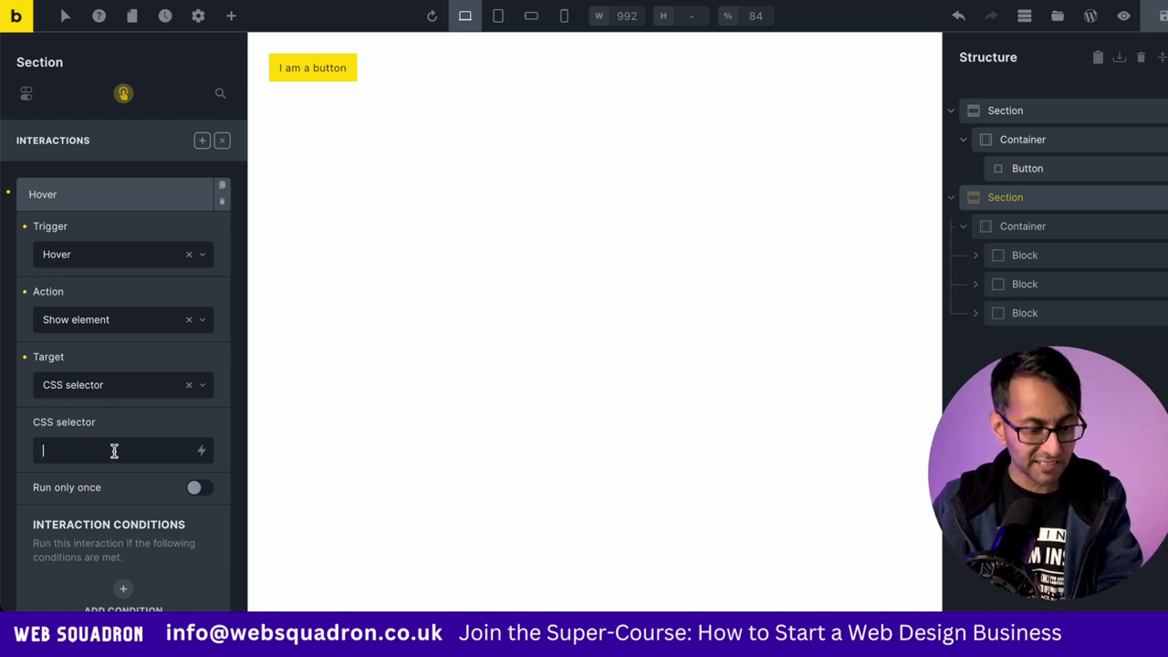
type("#m")
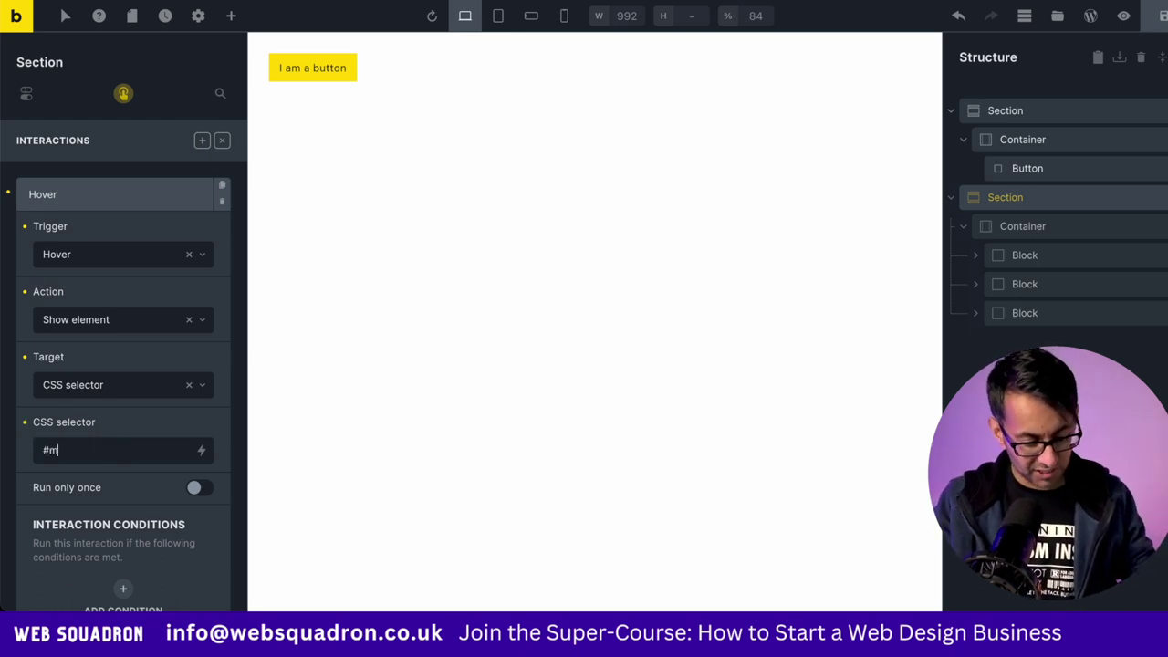
type("ega_1")
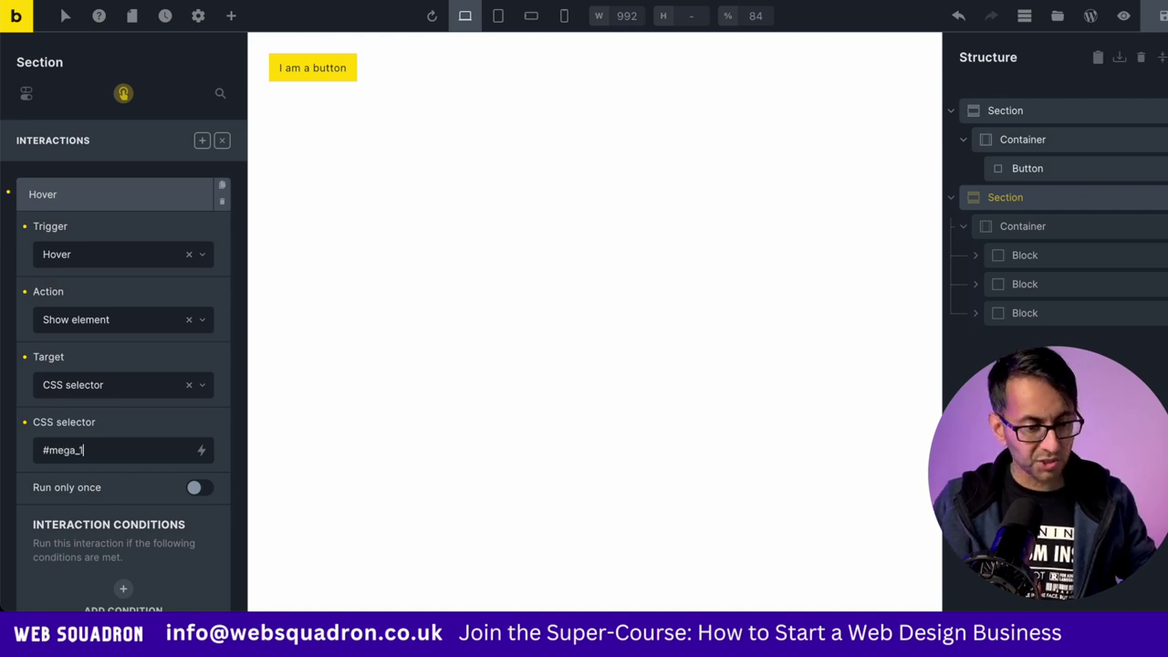
left_click_drag(114, 452, 3, 447)
key("ctrl+c")
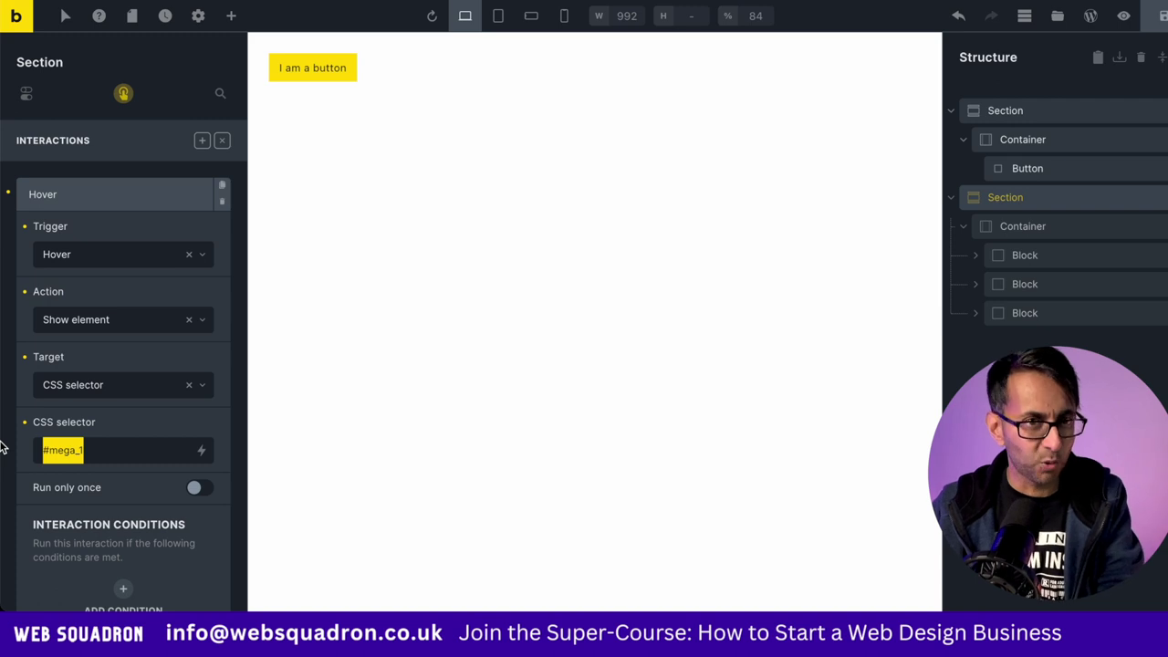
left_click(202, 141)
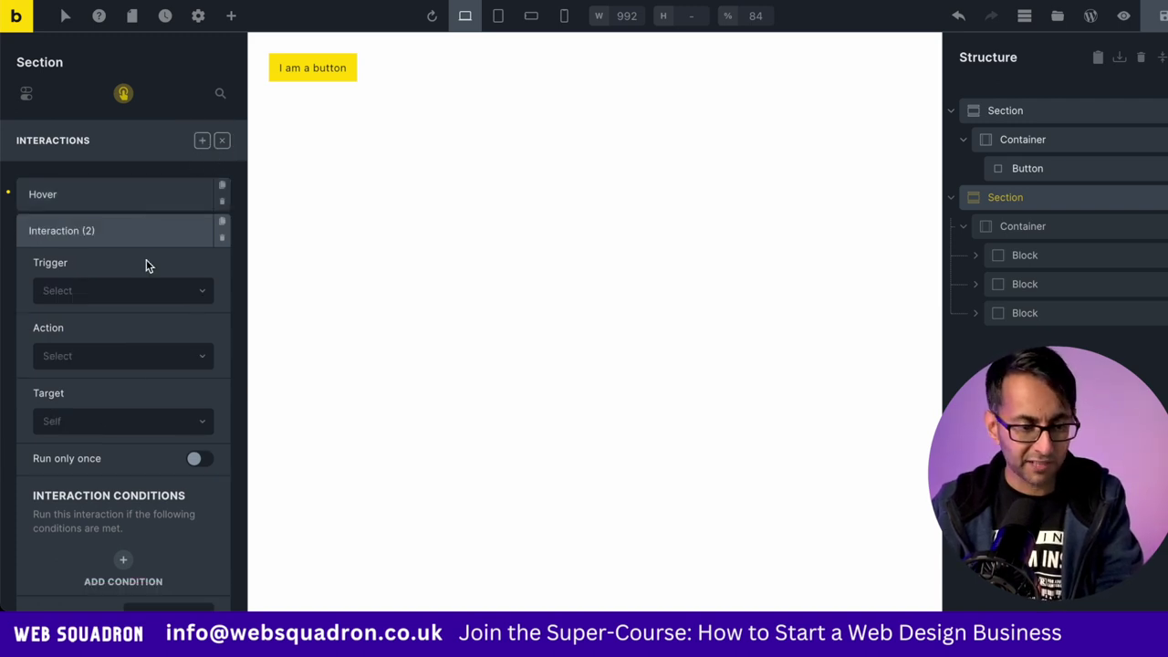
Step: Set Interaction 2 to Mouse leave, Hide element, targeting CSS selector #mega_1
left_click(110, 288)
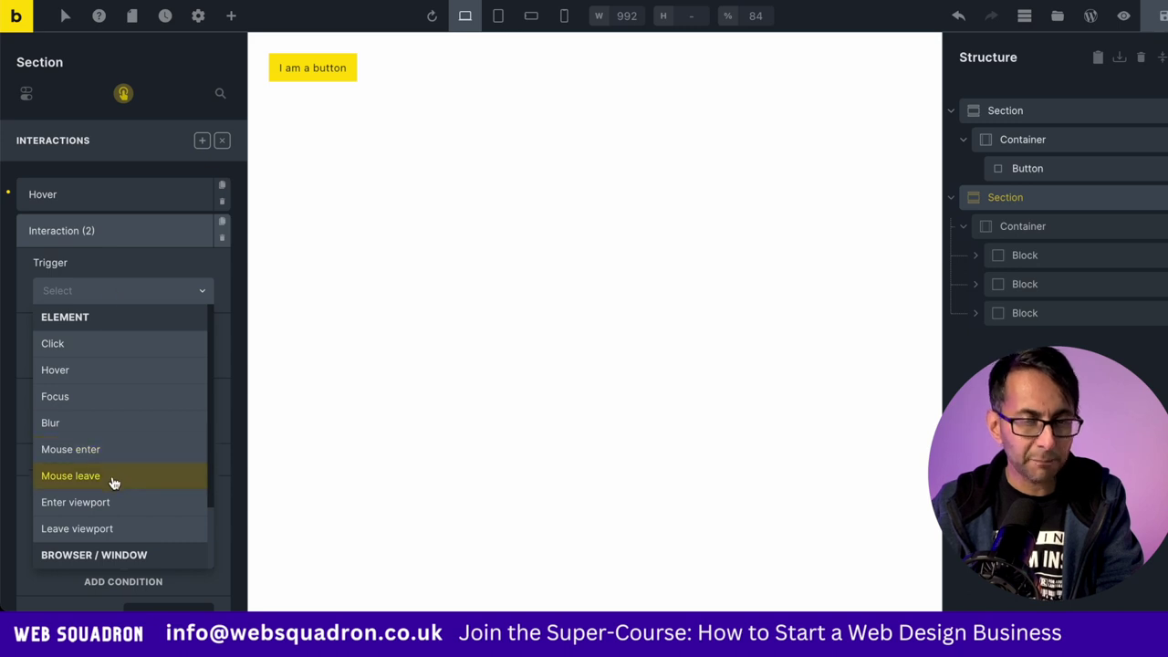
left_click(112, 478)
left_click(133, 349)
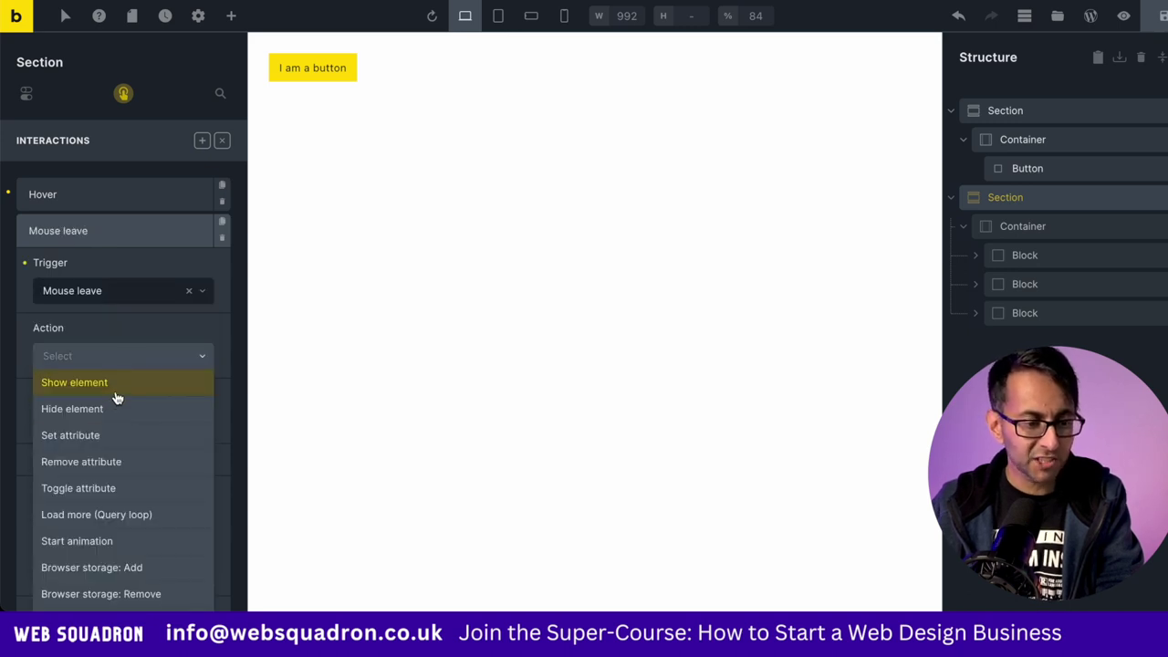
left_click(117, 407)
left_click(118, 427)
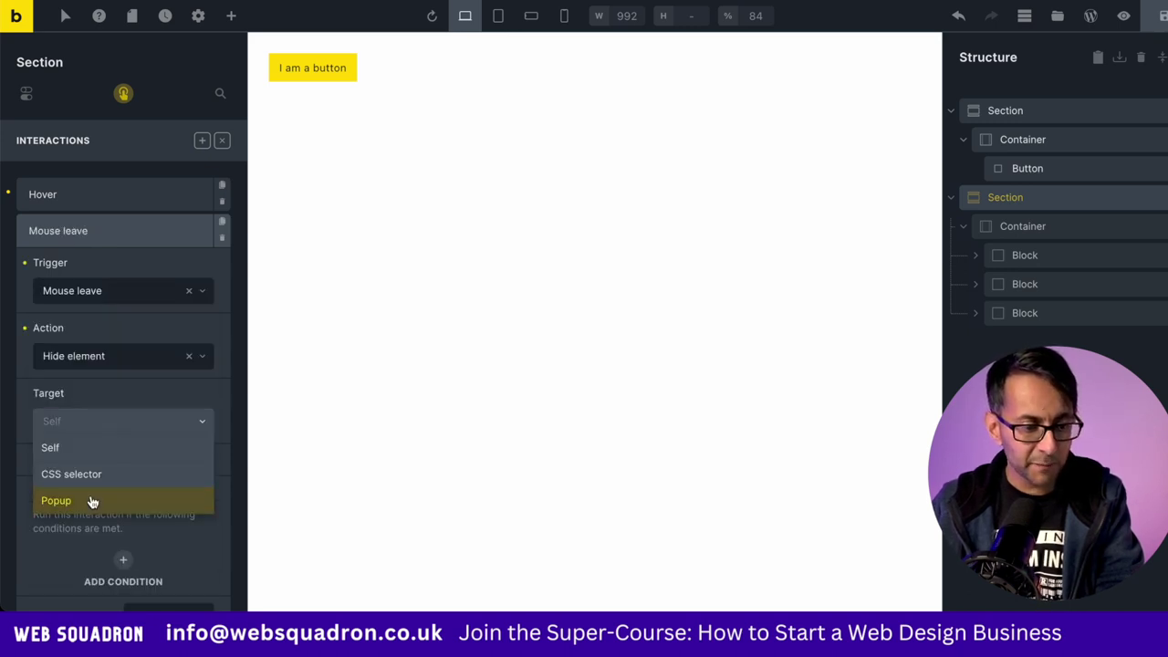
left_click(101, 476)
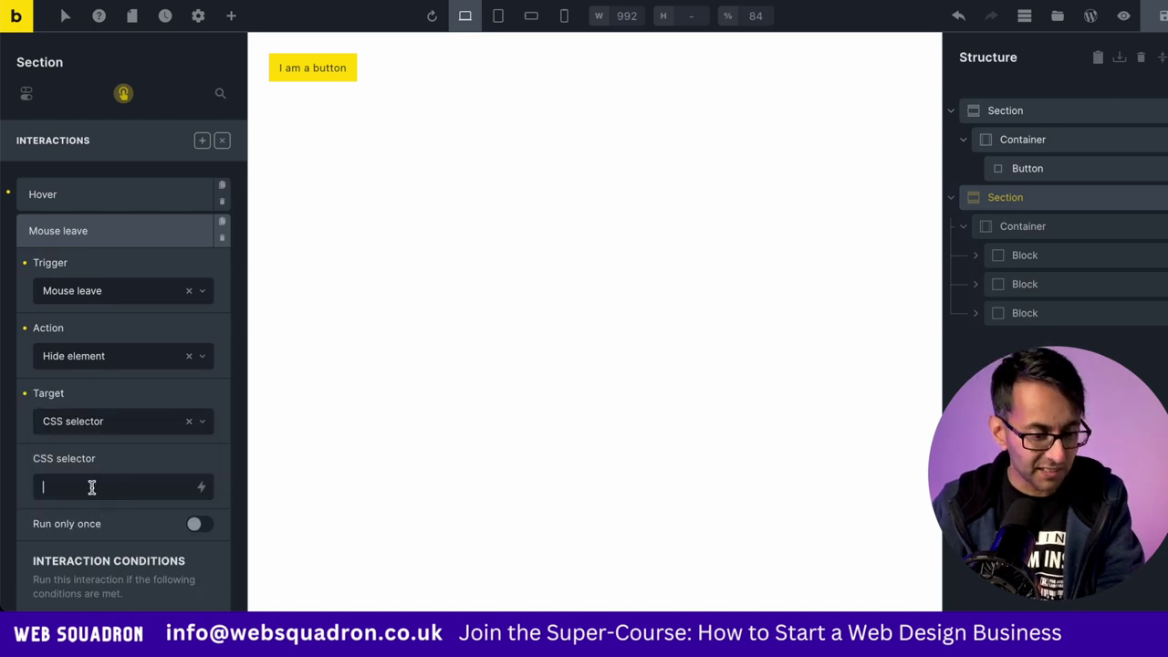
type("#mega_1")
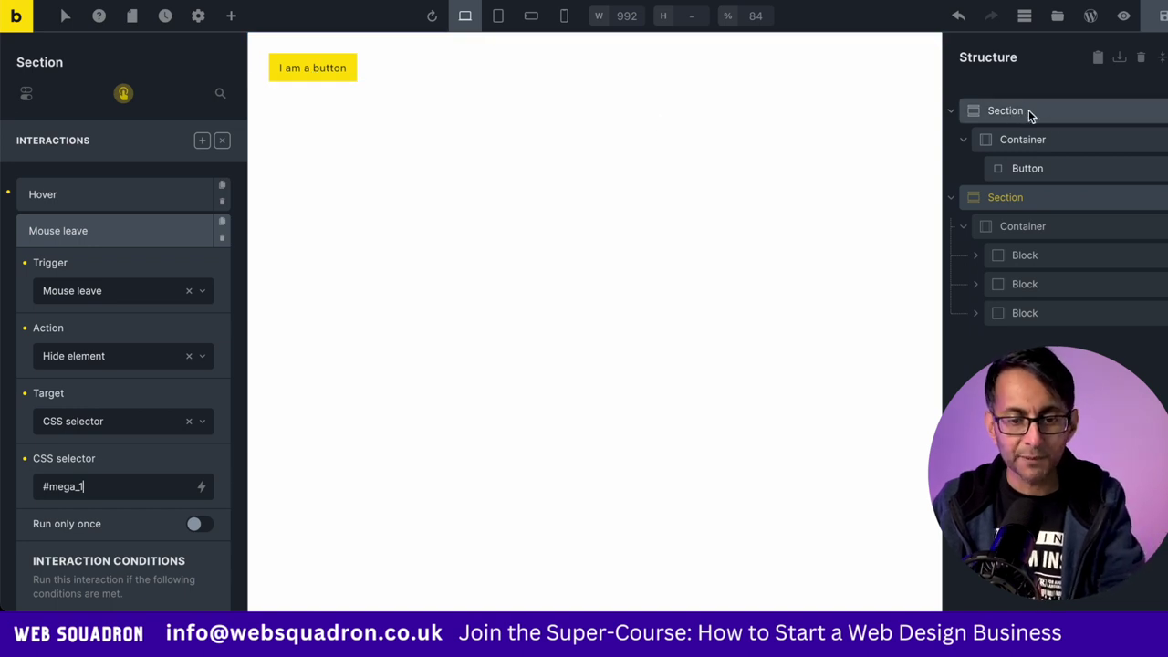
double_click(1040, 170)
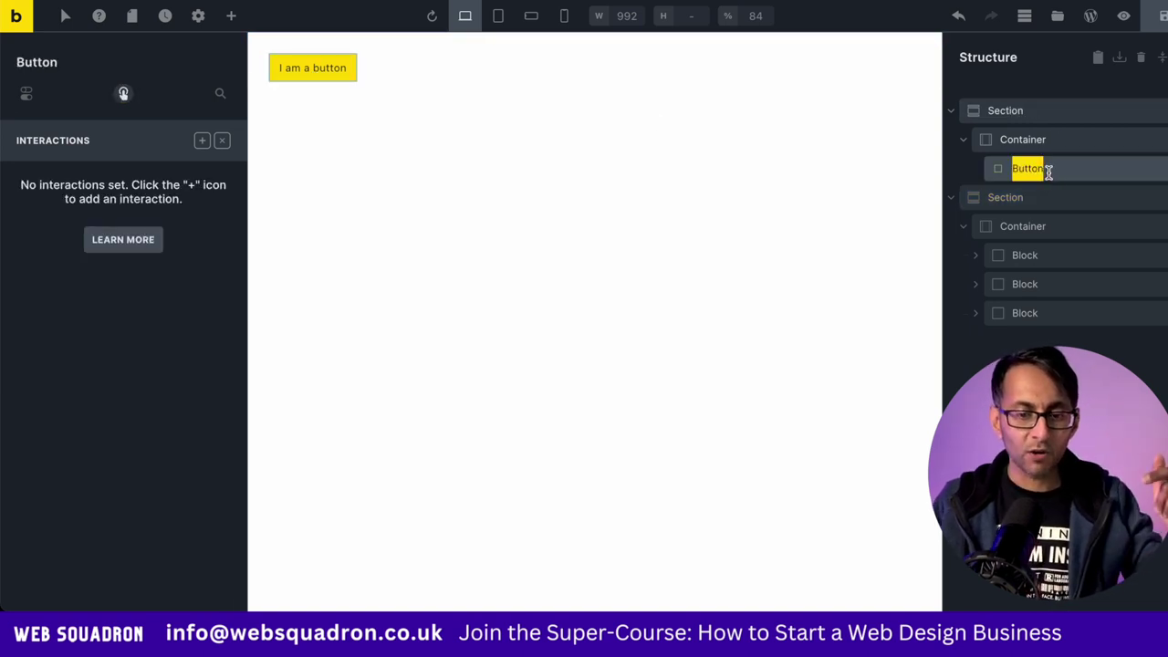
Step: Give the button a Hover interaction that shows the pasted CSS selector #mega_1
left_click(1054, 172)
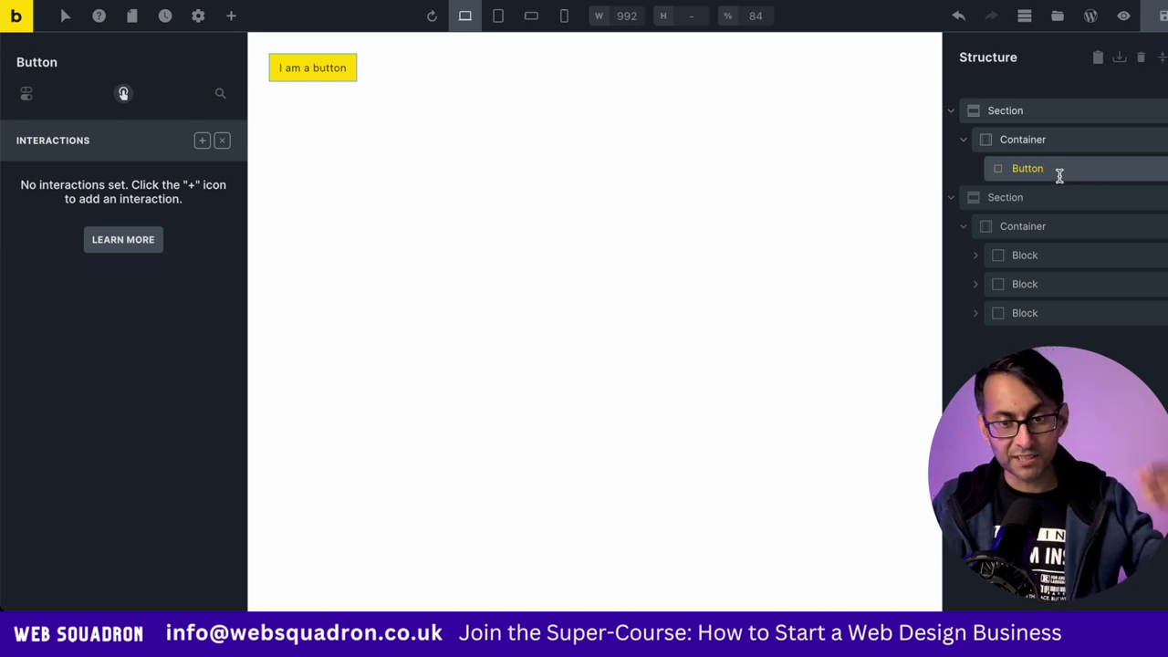
left_click(123, 95)
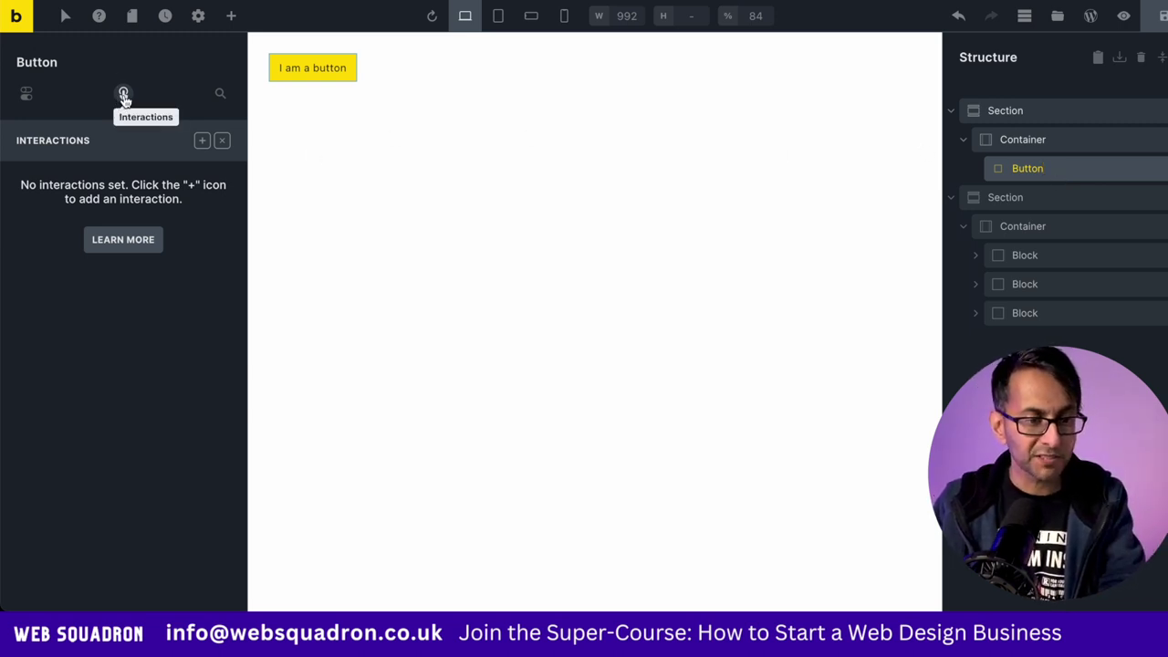
left_click(202, 144)
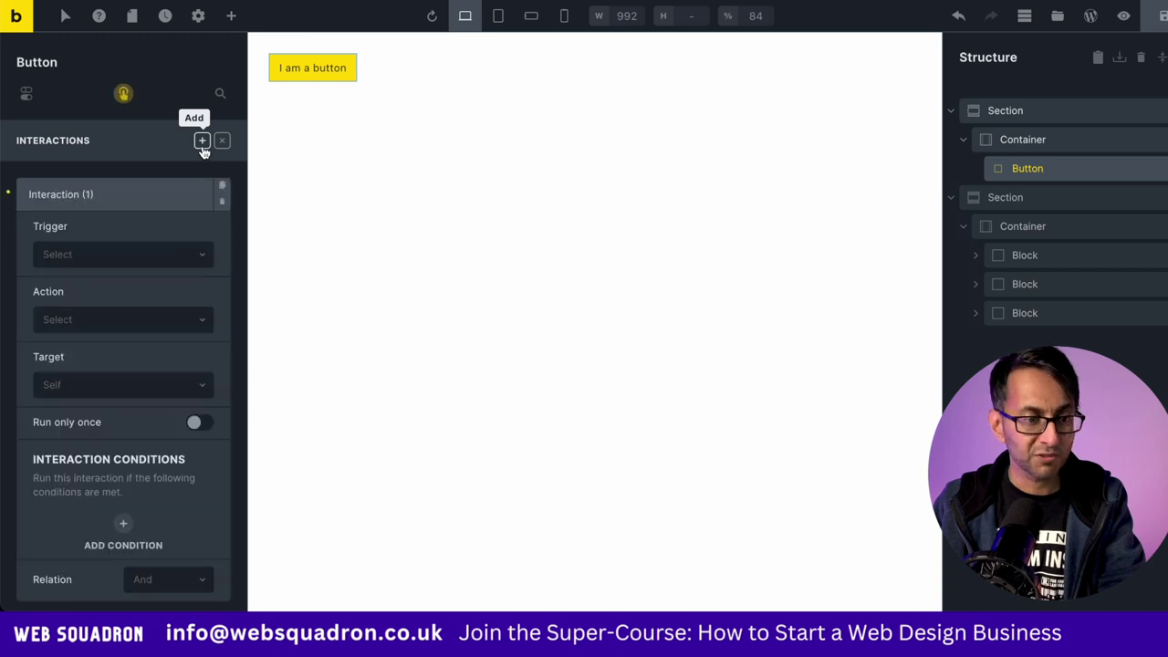
left_click(148, 258)
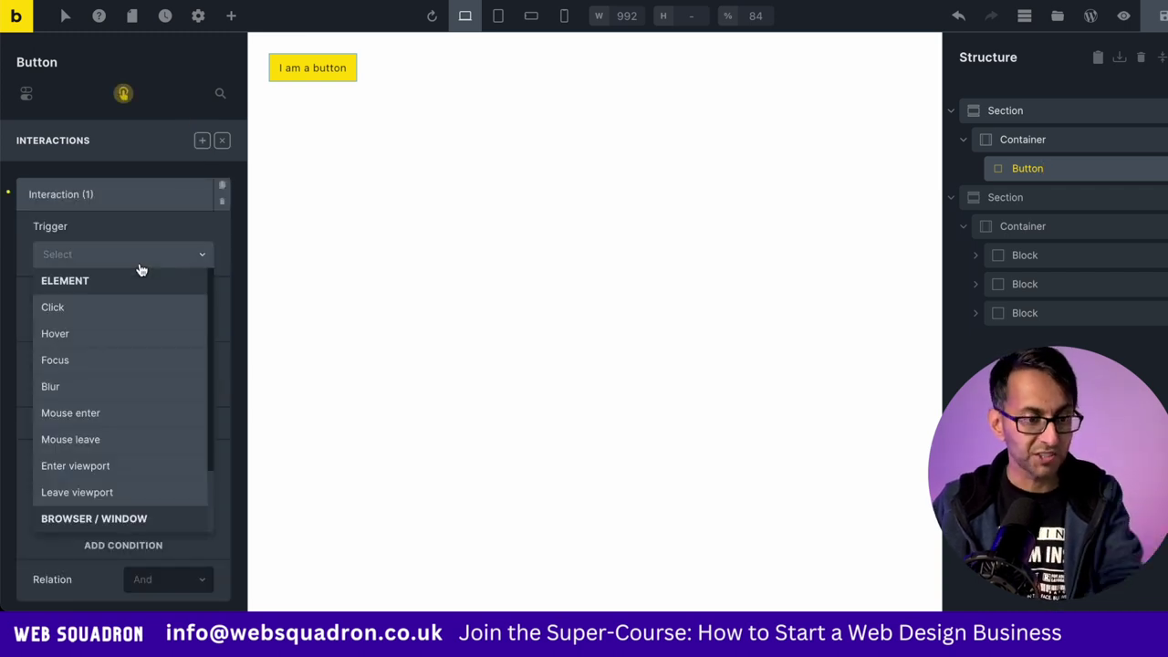
left_click(118, 333)
left_click(117, 321)
left_click(102, 347)
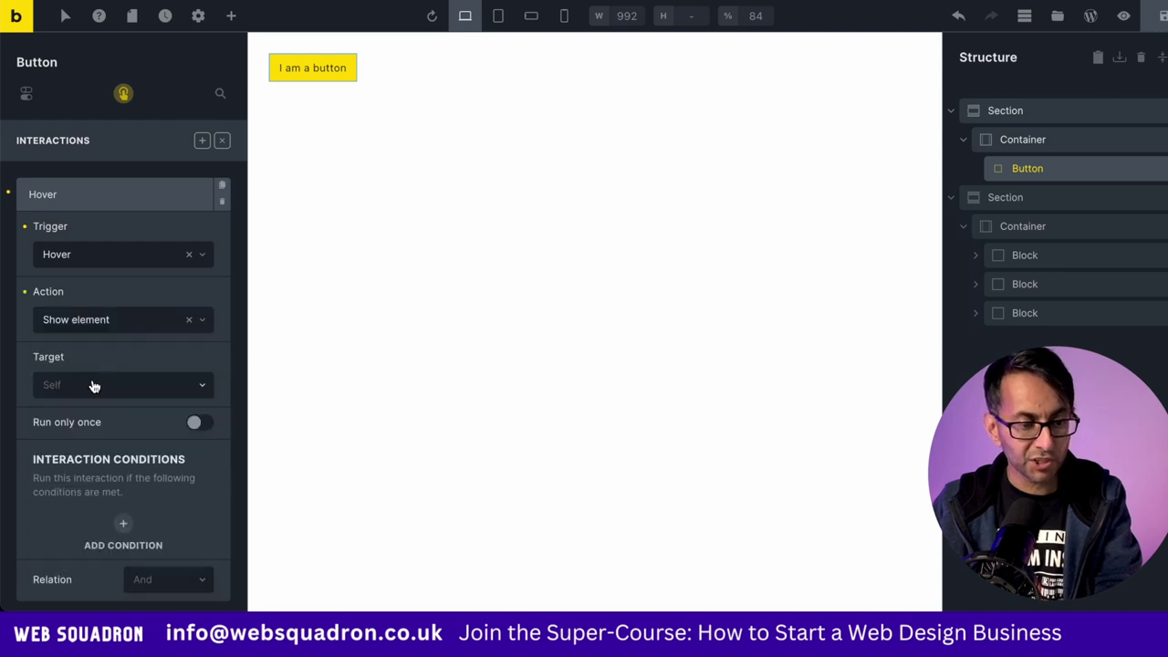
left_click(107, 391)
left_click(95, 439)
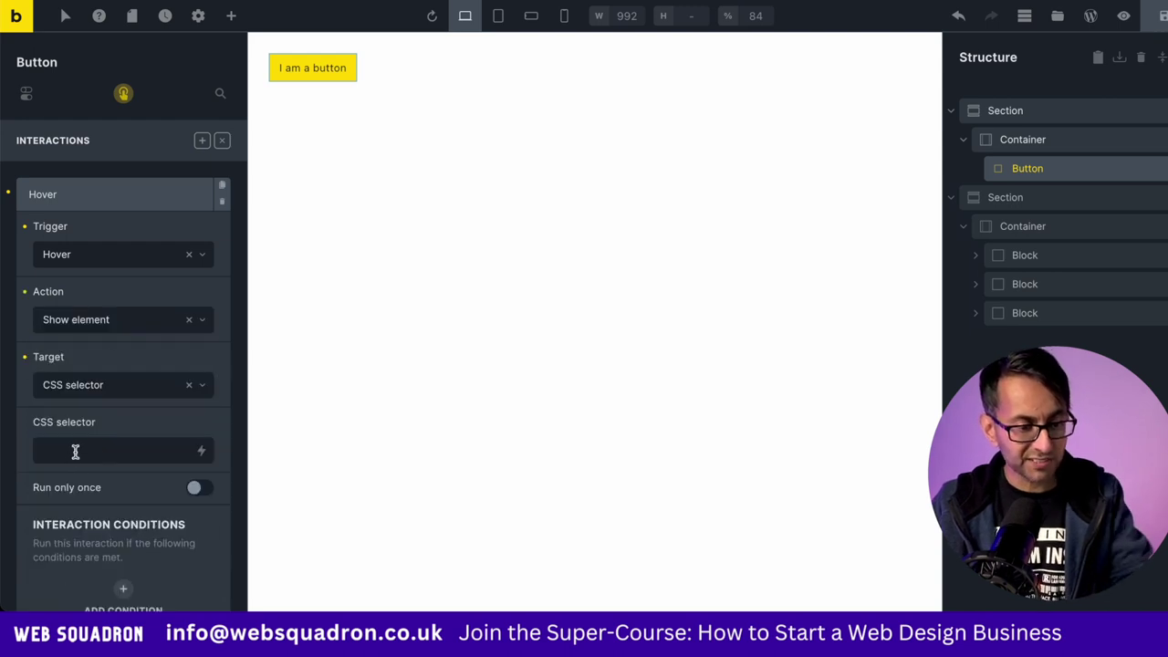
key("ctrl+v")
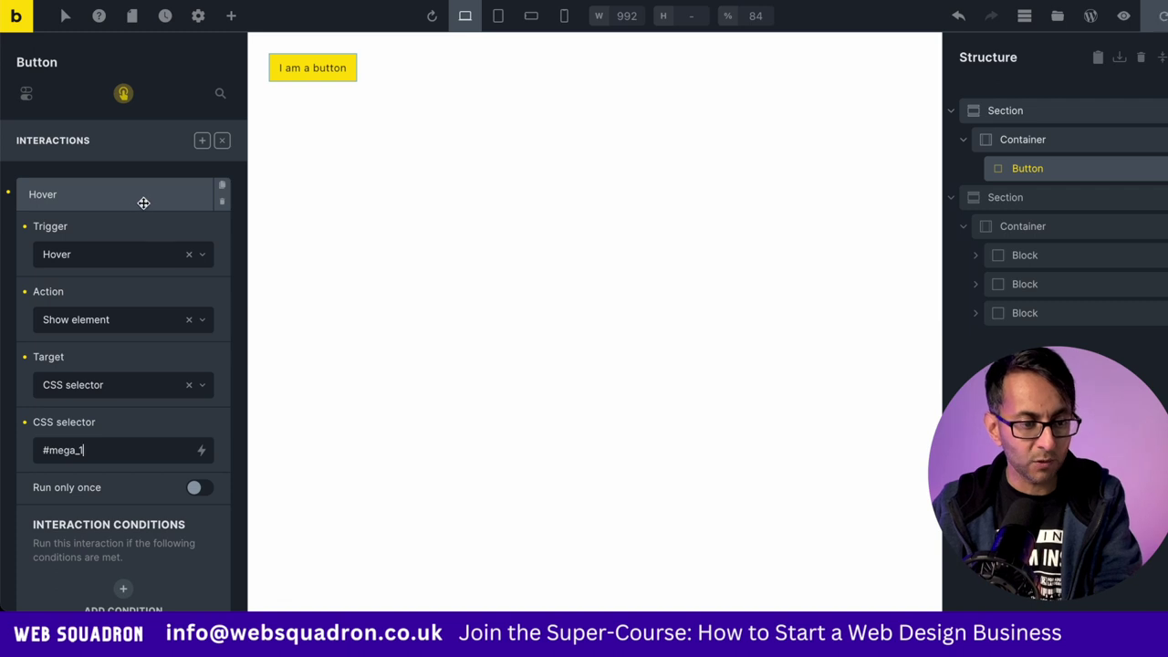
Step: Add a Mouse leave interaction hiding #mega_1 on the button, then save the page
left_click(202, 141)
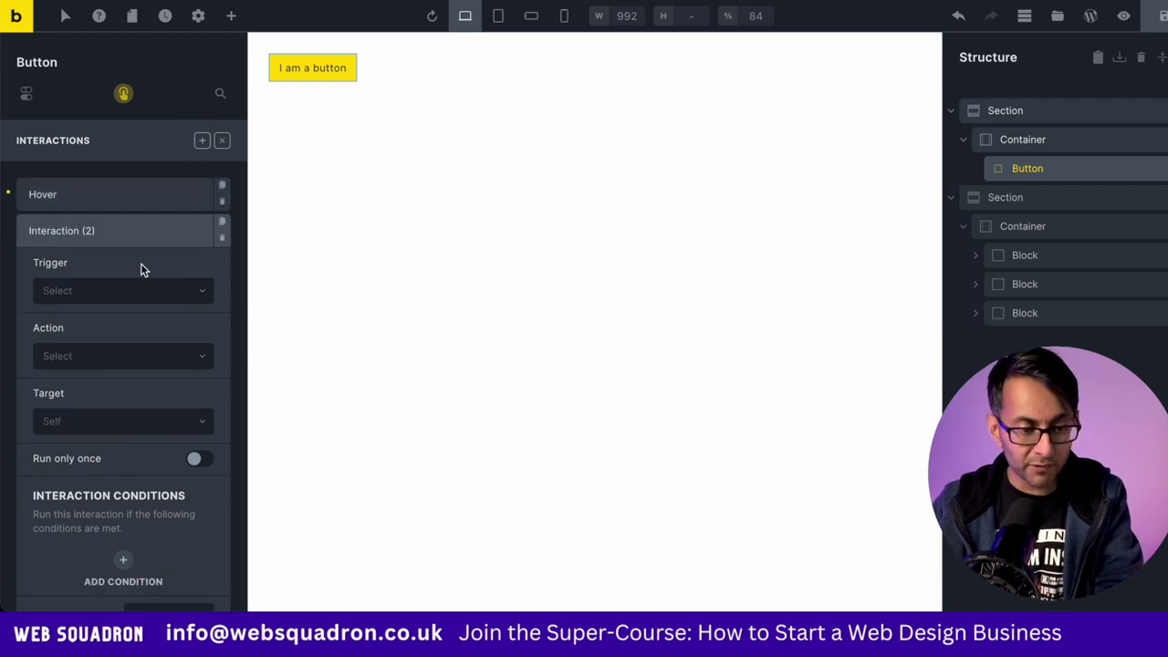
left_click(150, 291)
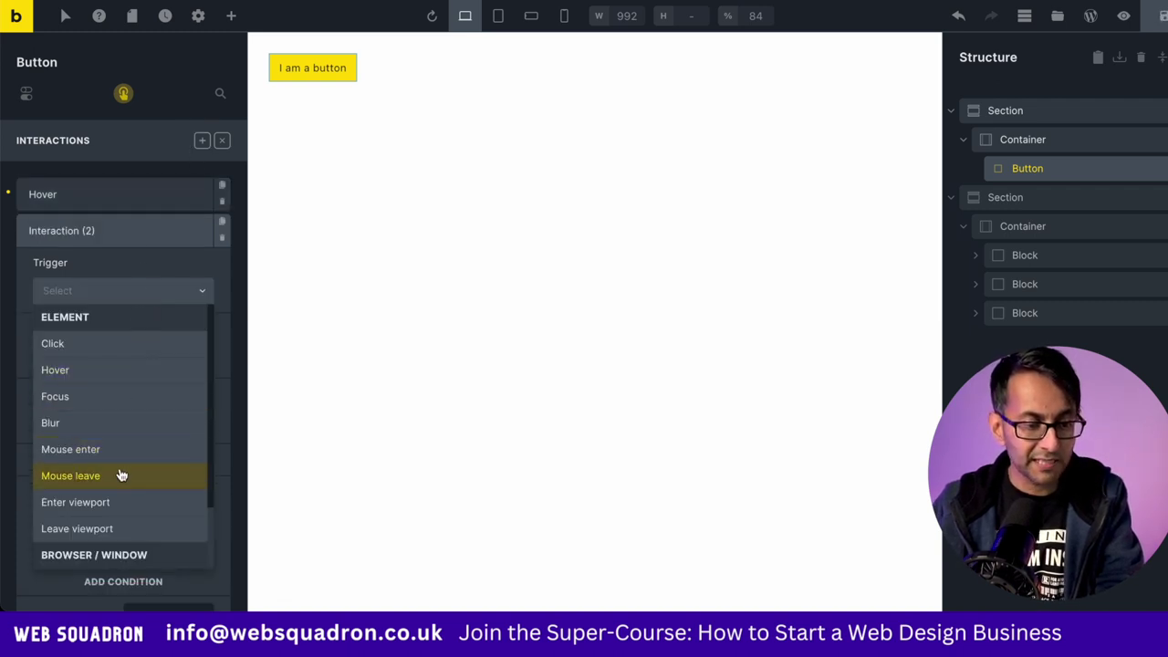
left_click(121, 475)
left_click(118, 364)
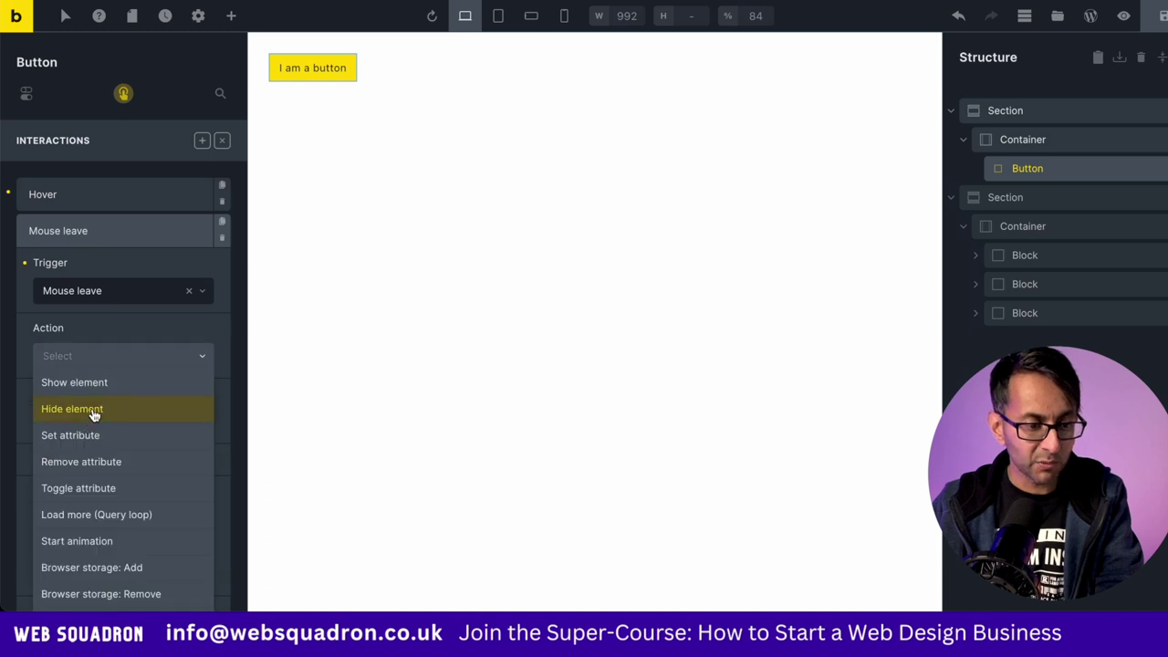
left_click(94, 412)
left_click(91, 425)
left_click(86, 474)
left_click(65, 487)
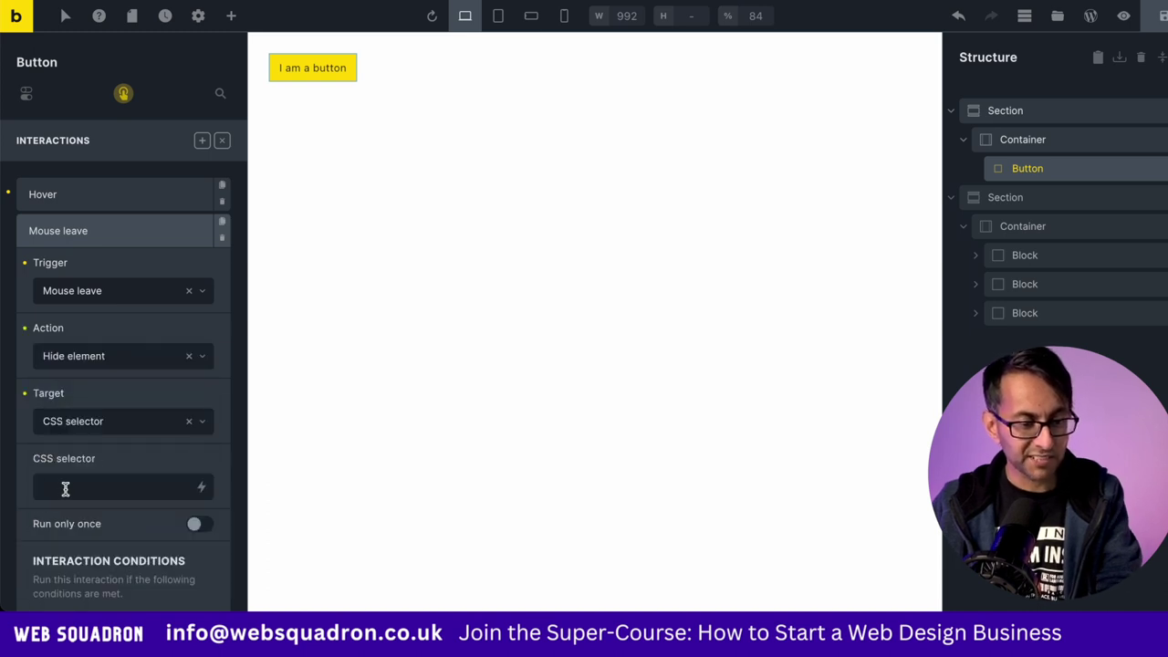
type("#mega_1")
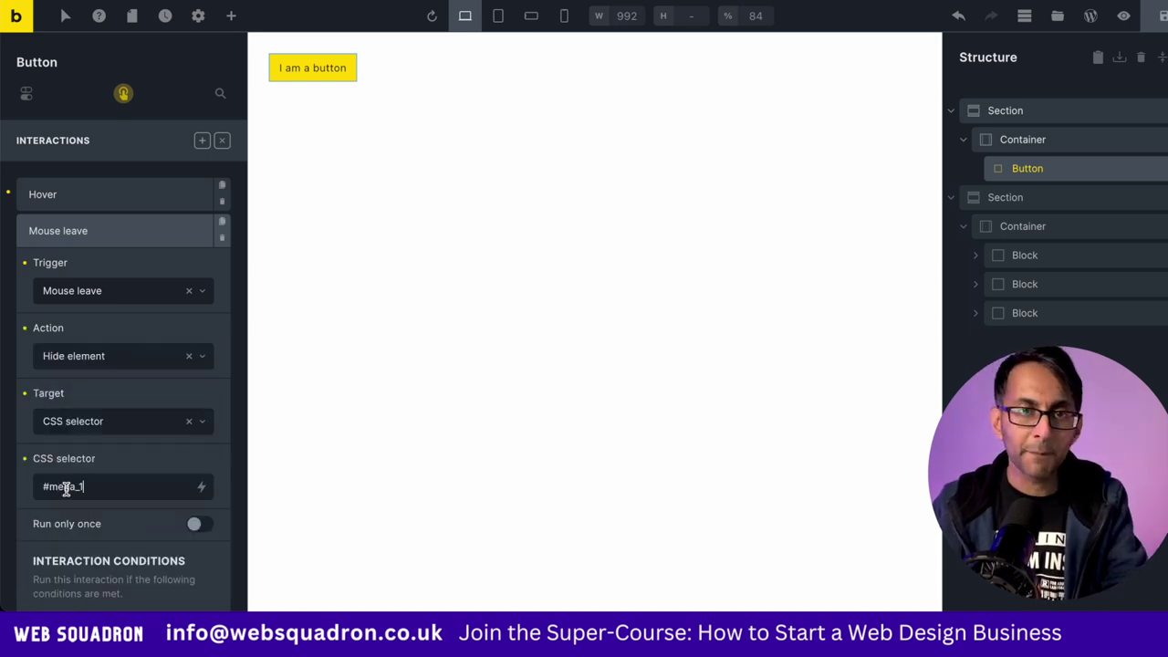
left_click(1161, 20)
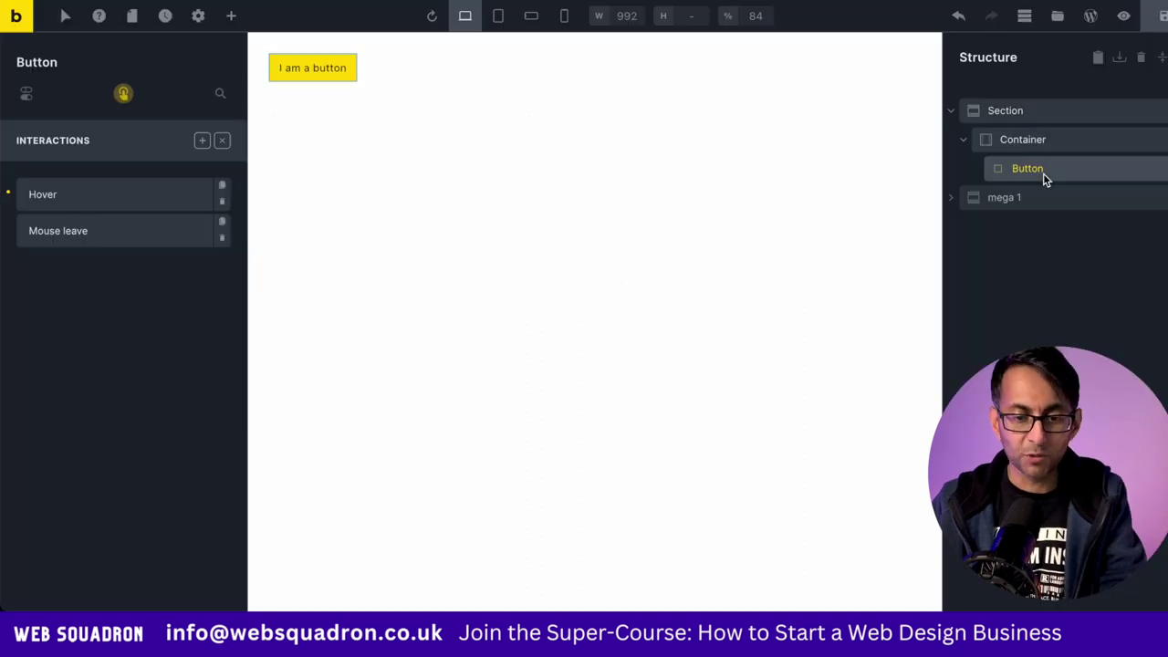
Step: Duplicate the button and set the container to row direction with Space around alignment
right_click(1046, 173)
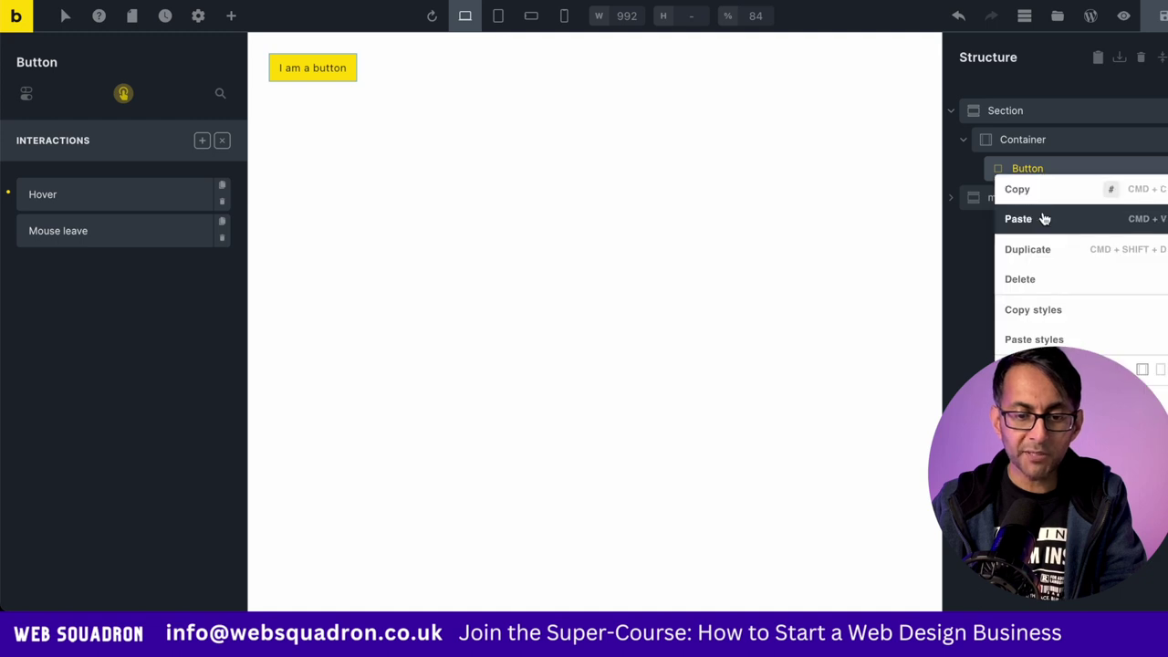
left_click(1045, 250)
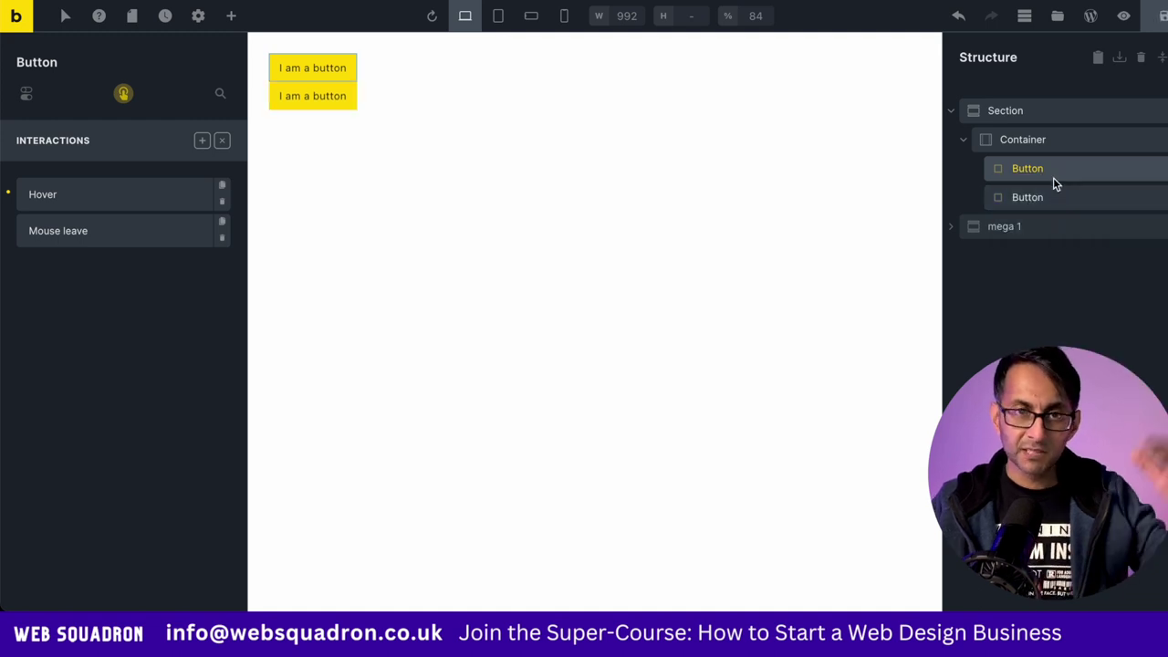
left_click(1054, 141)
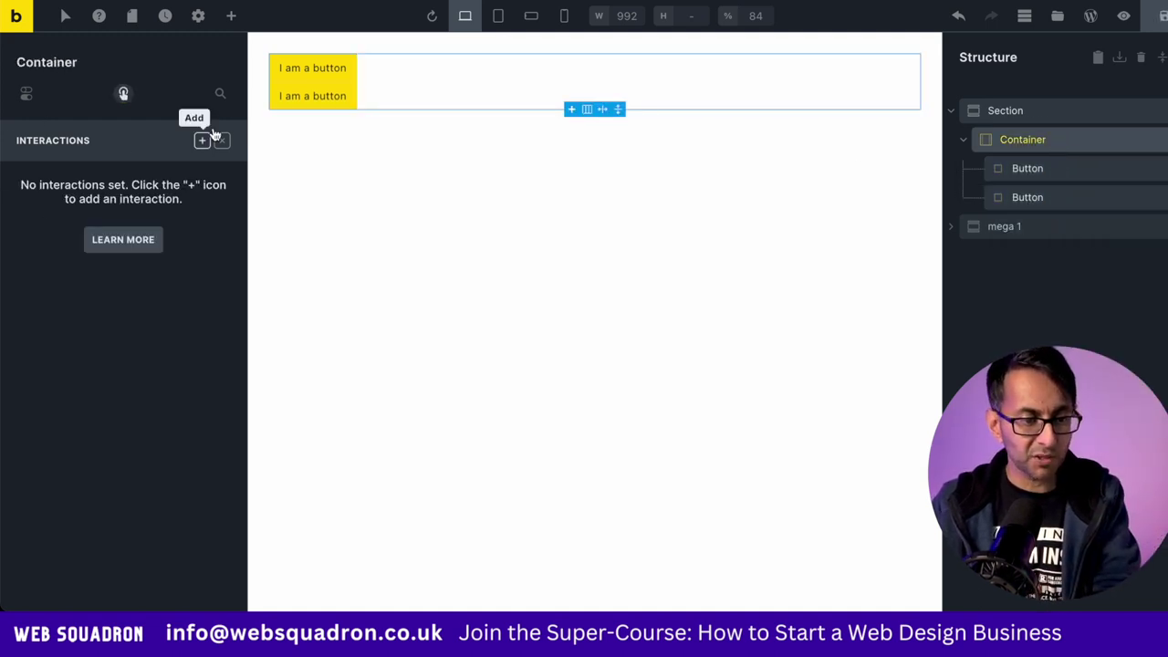
left_click(221, 140)
left_click(177, 364)
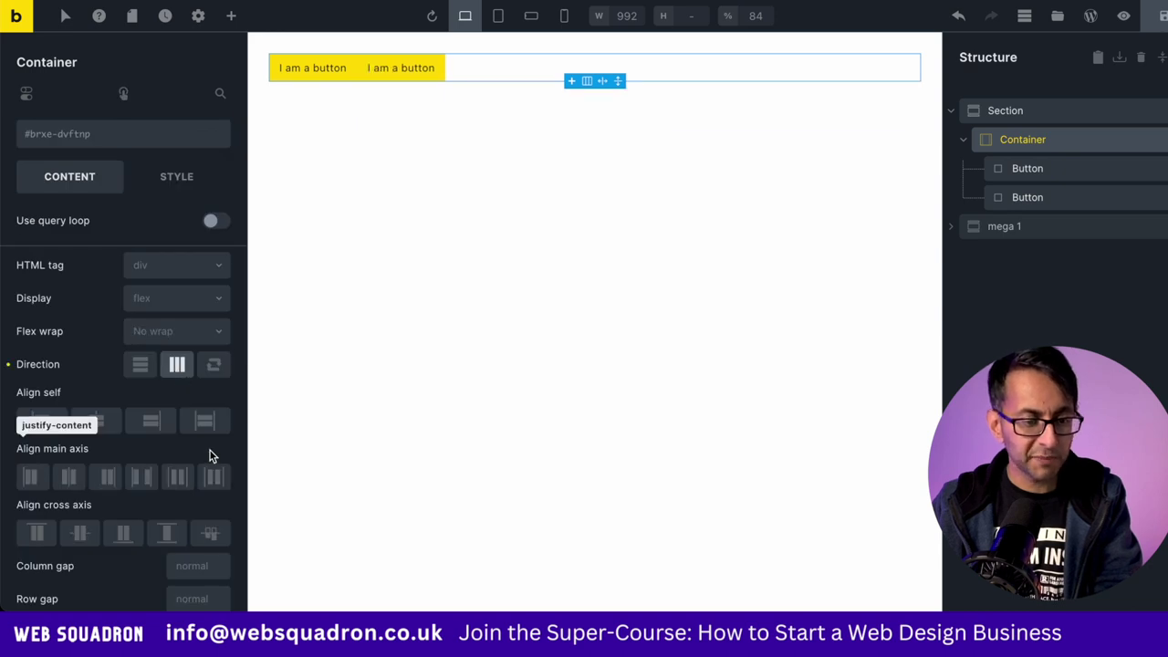
left_click(146, 480)
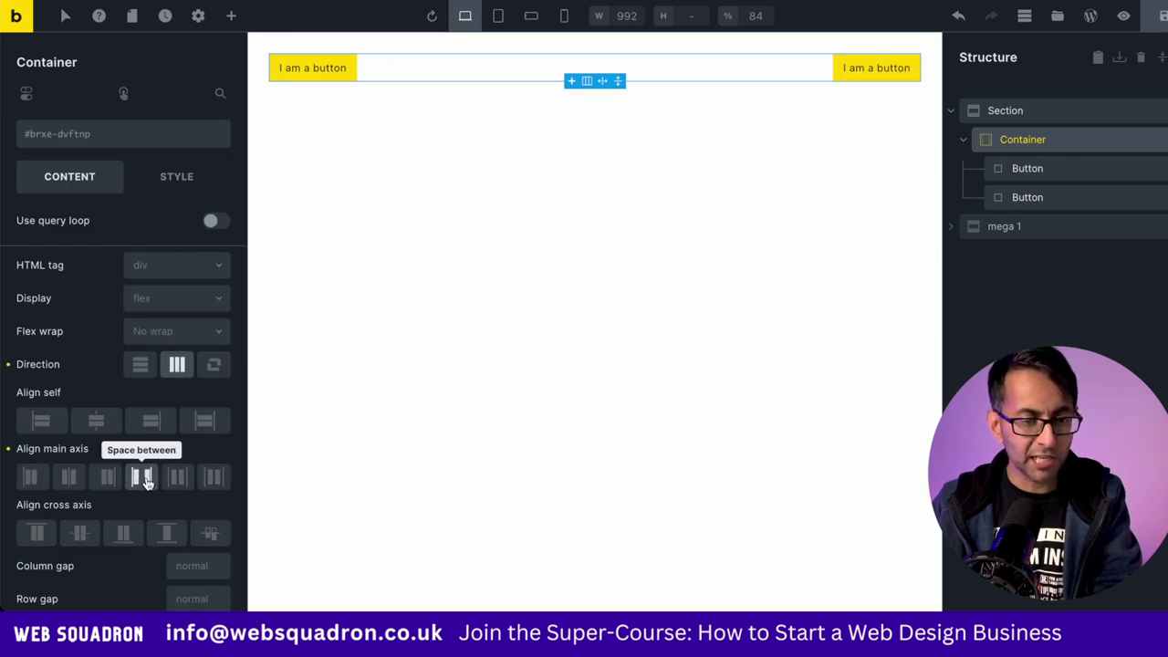
left_click(177, 477)
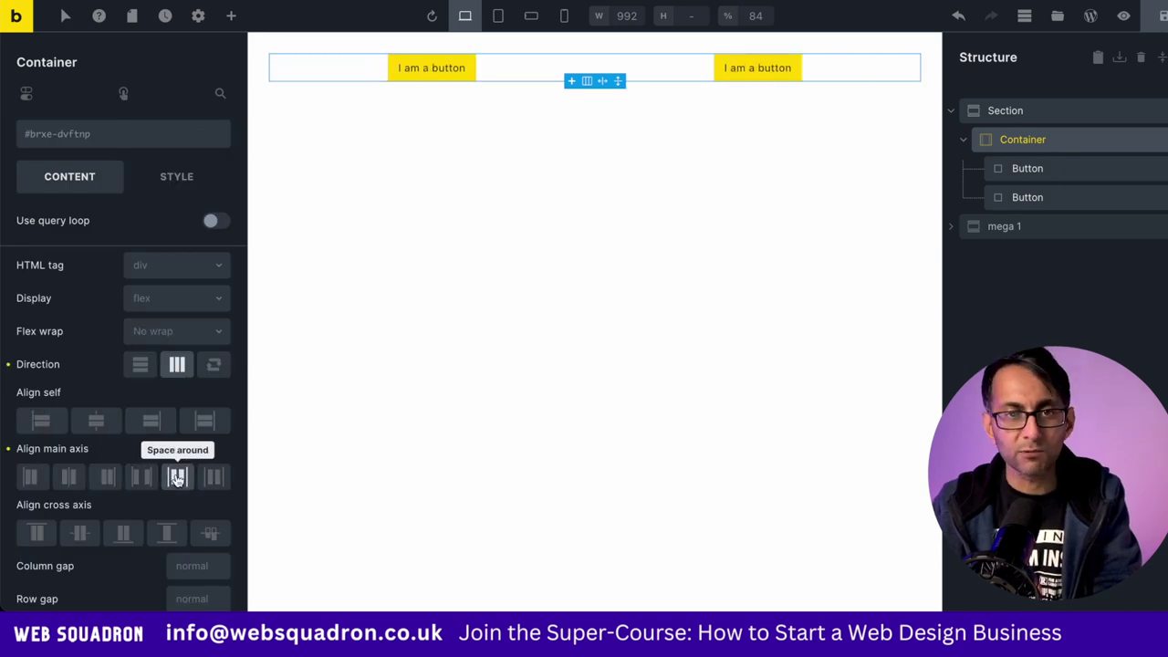
left_click(1019, 228)
right_click(1023, 230)
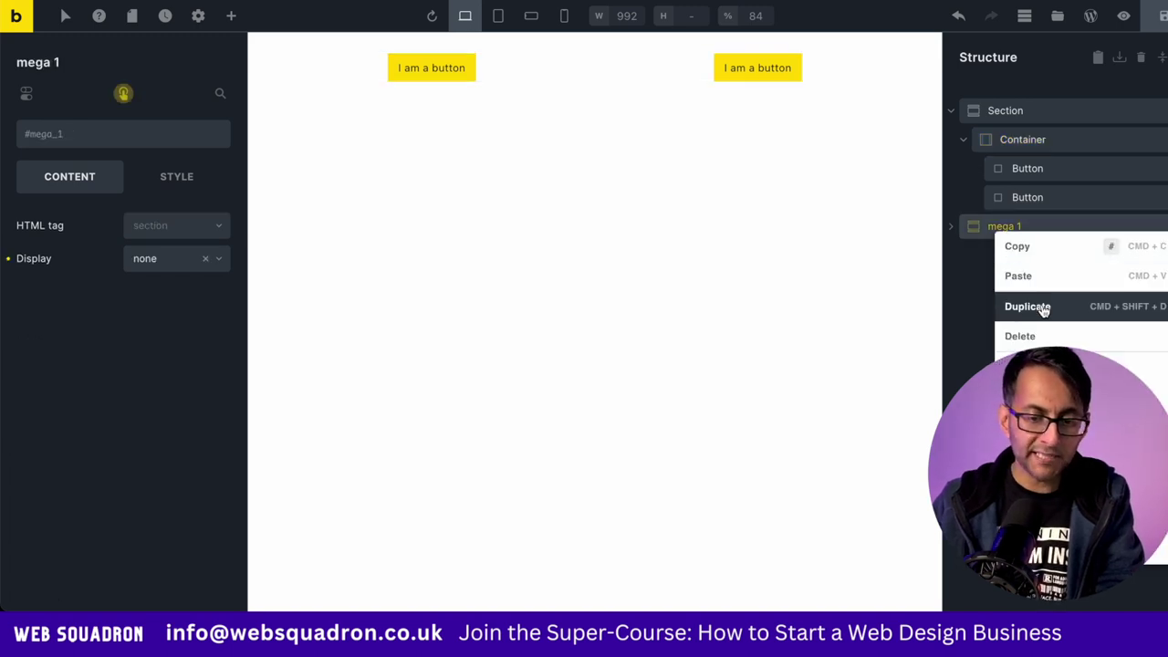
Step: Duplicate the mega 1 section, name the copy 'mega 2', and give it a grey background
left_click(1040, 307)
double_click(1048, 255)
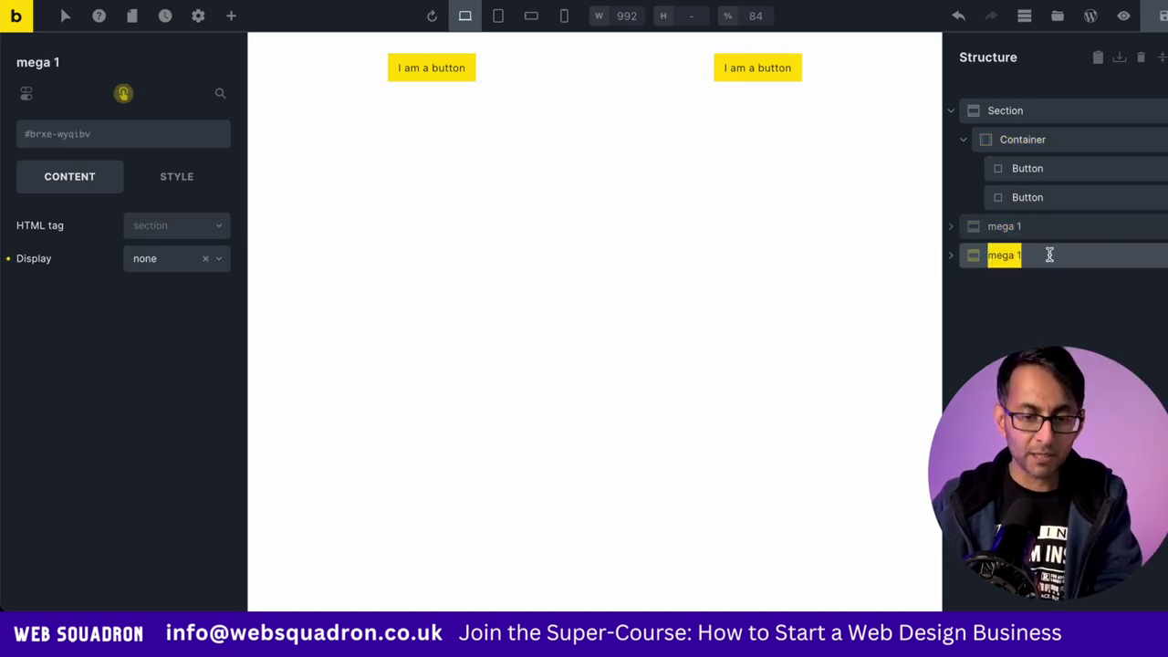
type("mega 2")
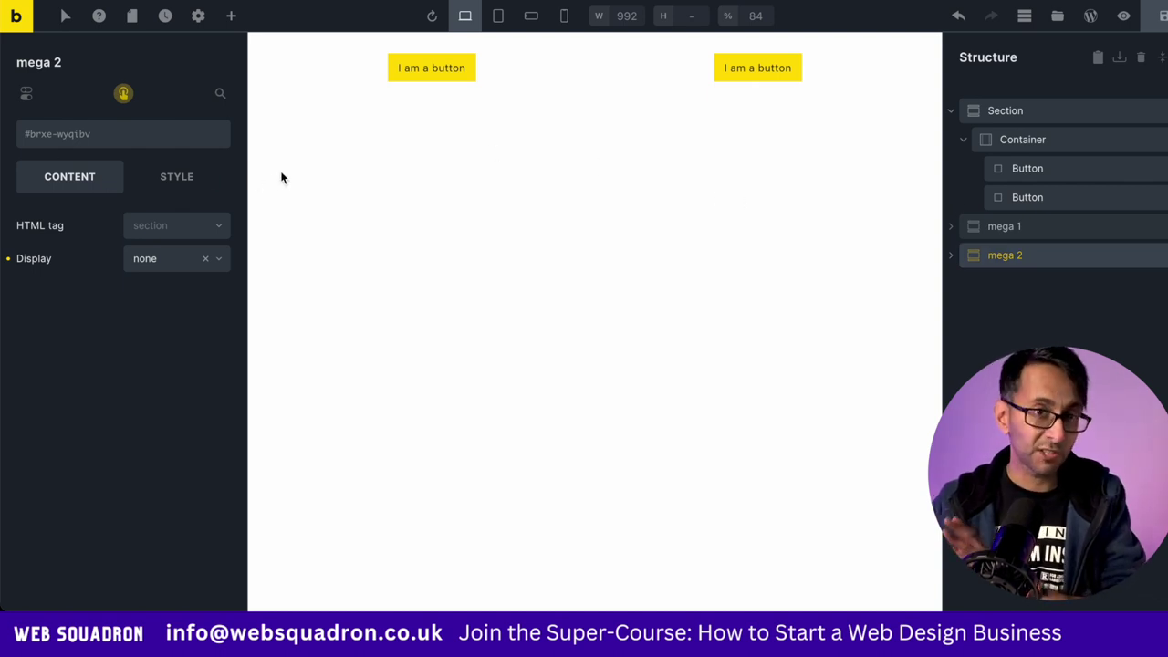
left_click(174, 175)
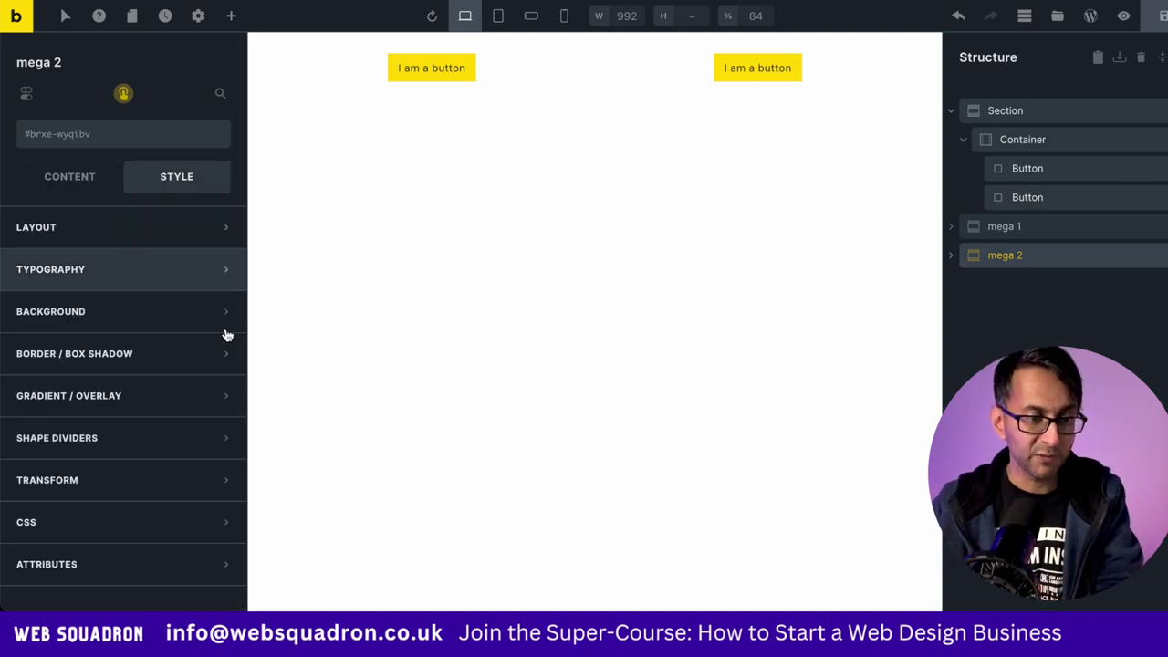
left_click(137, 313)
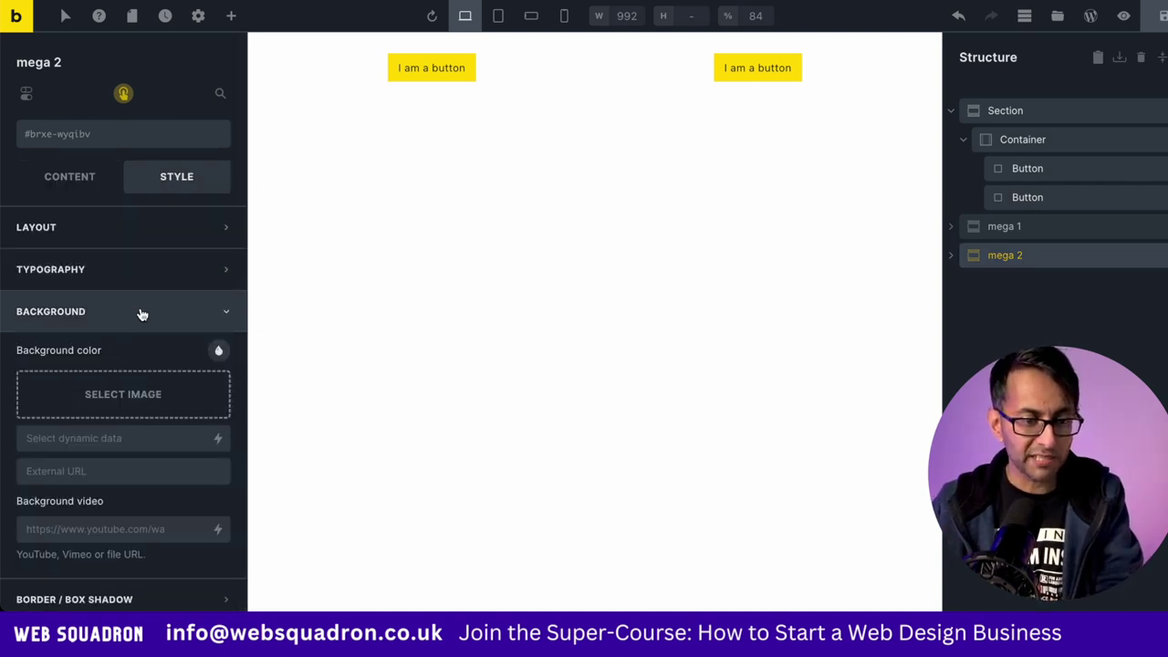
left_click(218, 352)
left_click(97, 396)
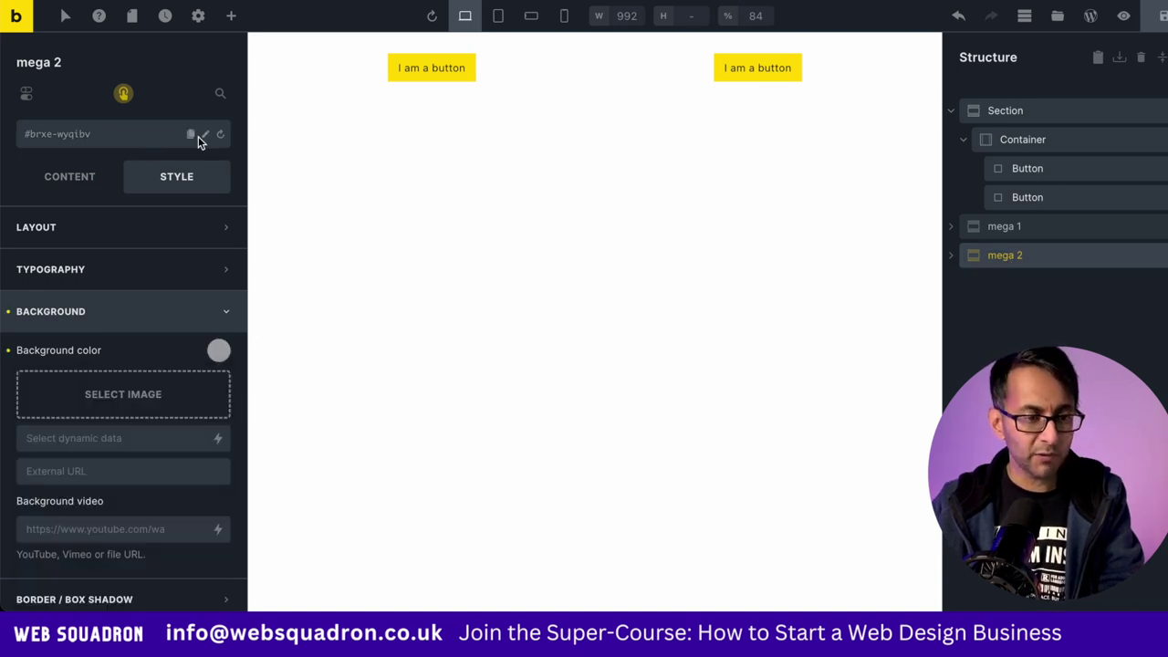
Step: Change the mega 2 section's element ID to mega_2
left_click(205, 134)
left_click_drag(116, 136, 4, 136)
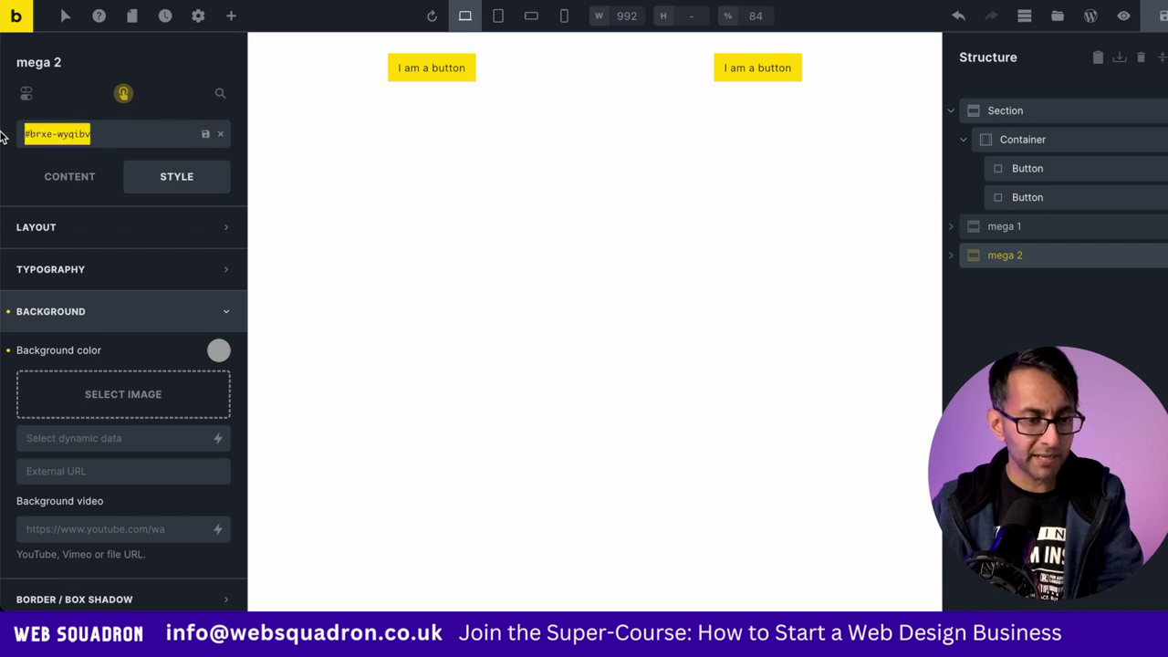
type("mega")
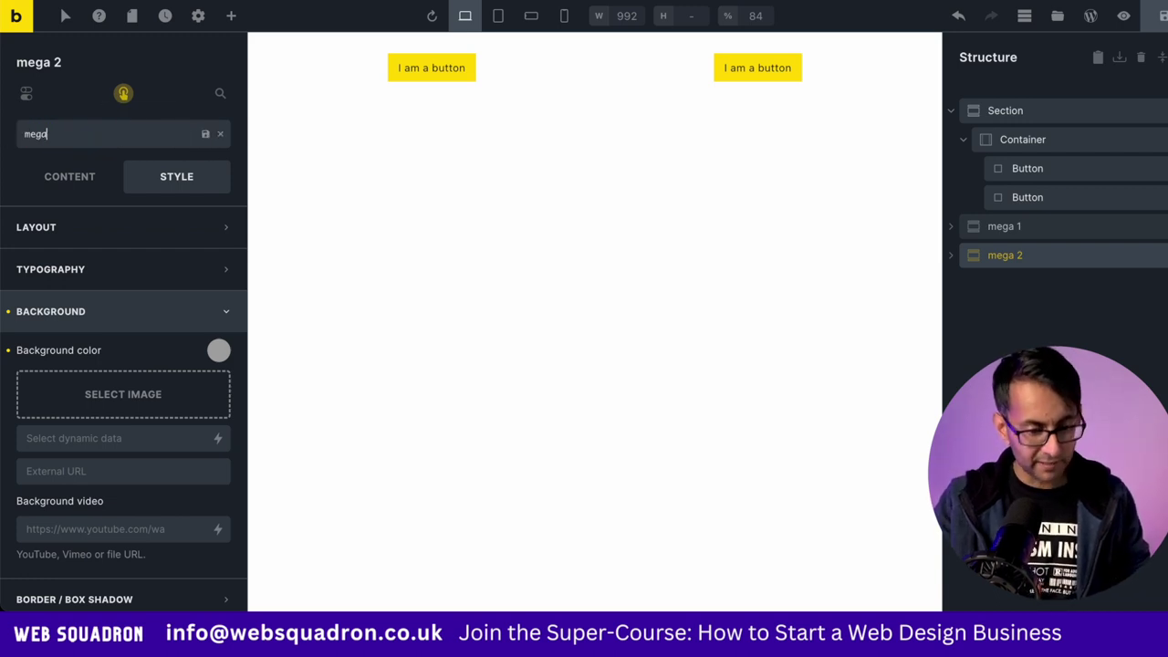
type("_2")
key("ctrl+a")
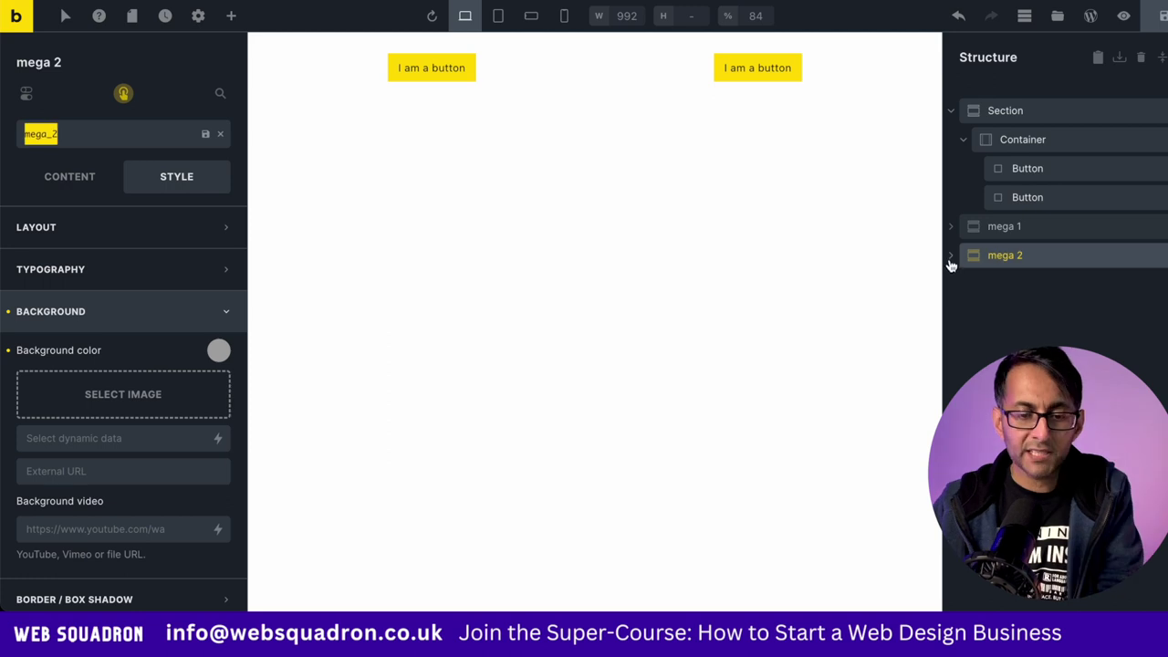
left_click(951, 263)
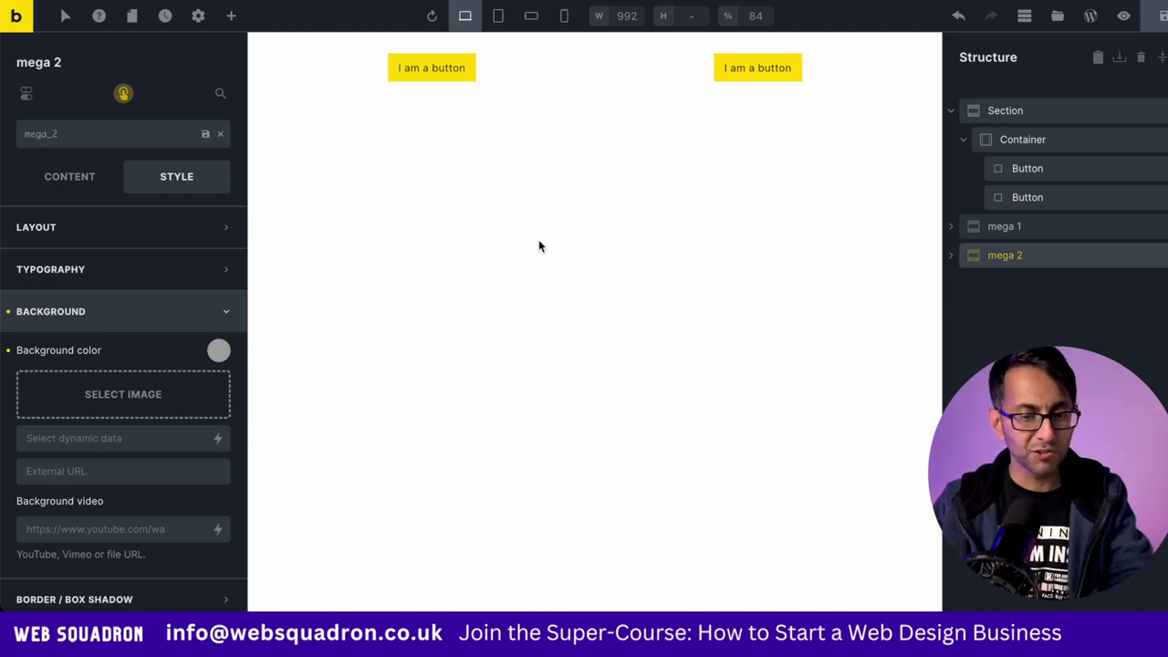
Step: Clear mega 2's Display setting to preview its grey headings, then set Display back to none
left_click(50, 181)
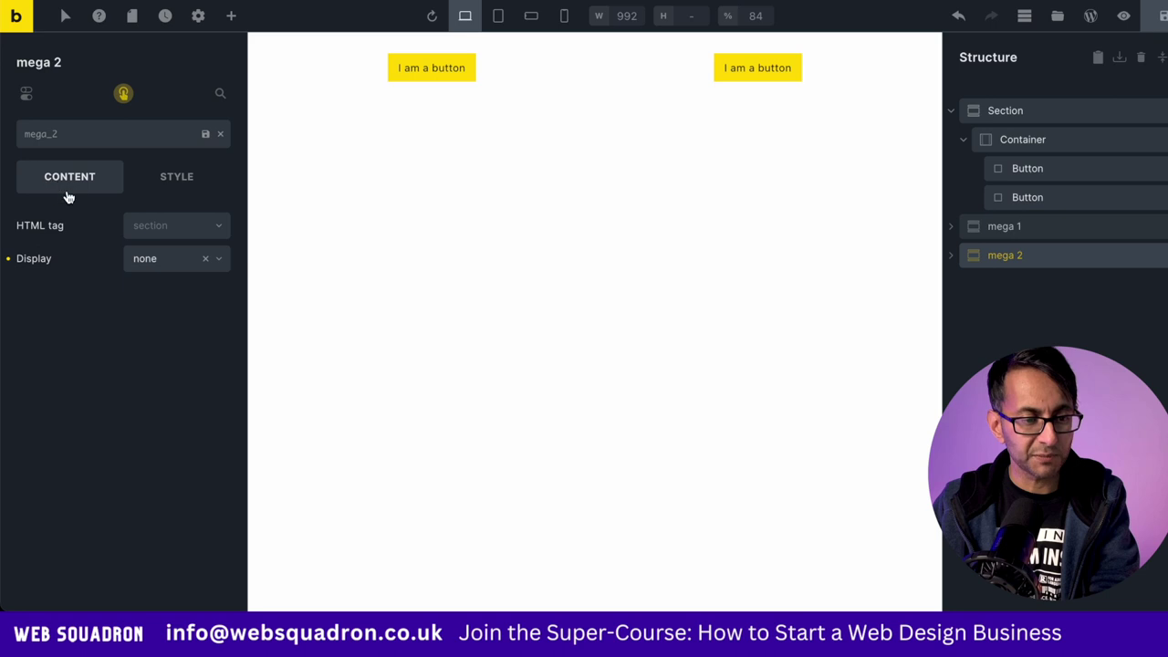
left_click(207, 259)
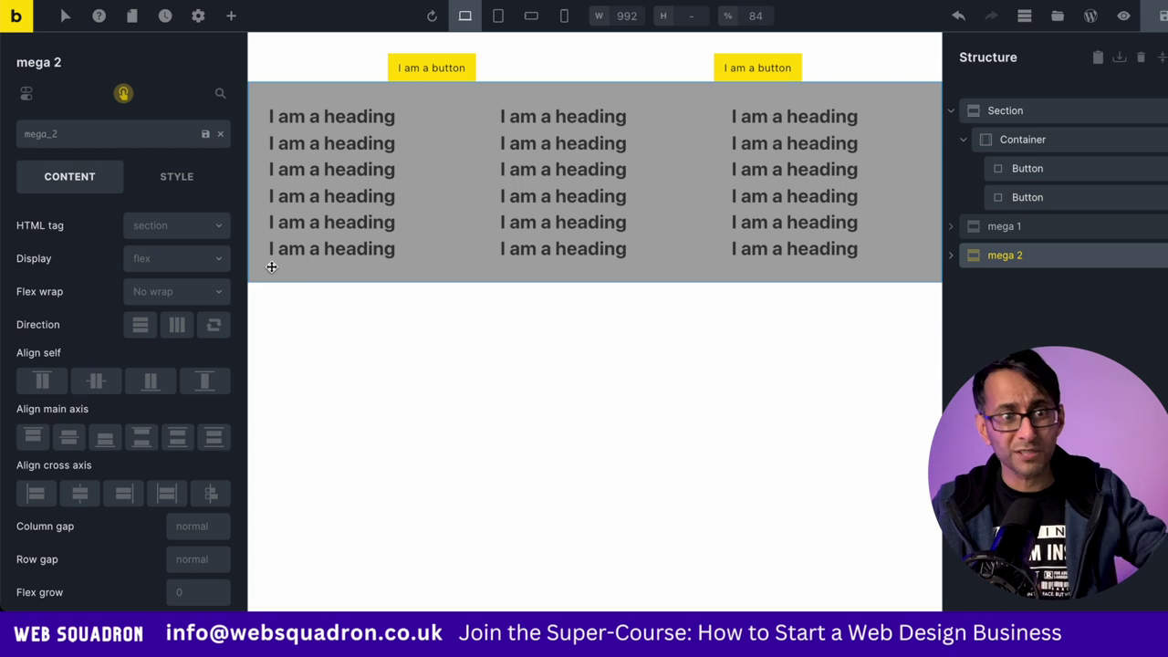
left_click(210, 265)
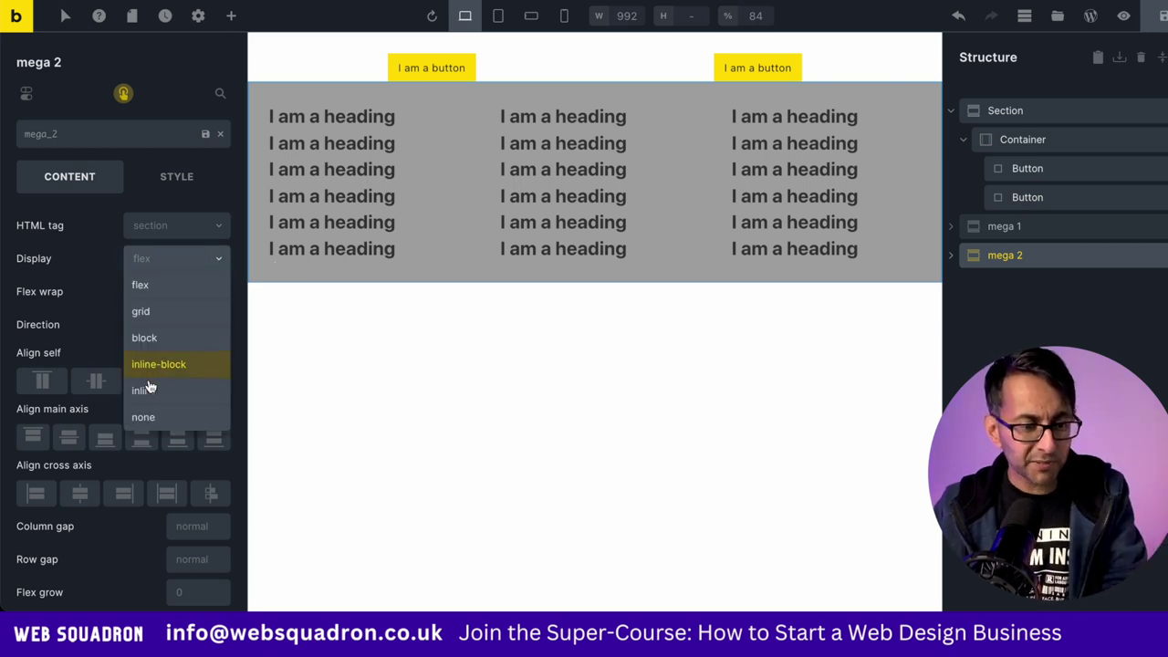
left_click(154, 413)
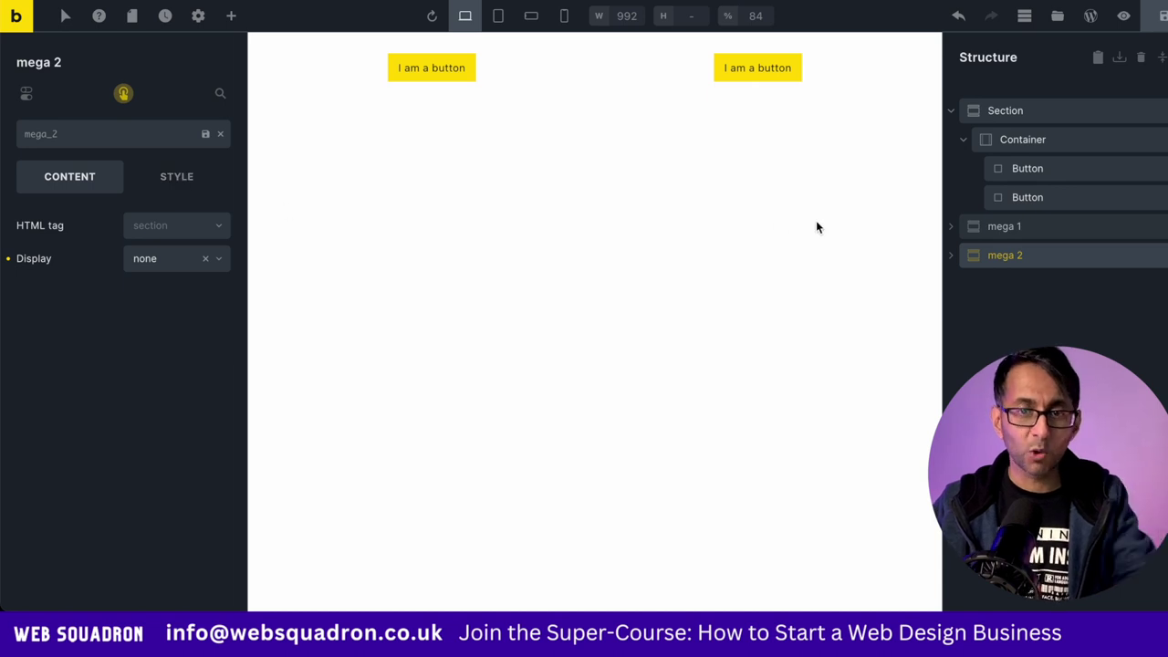
Step: Retarget the mega 2 section's Hover and Mouse leave interactions from #mega_1 to #mega_2
left_click(125, 95)
left_click(143, 194)
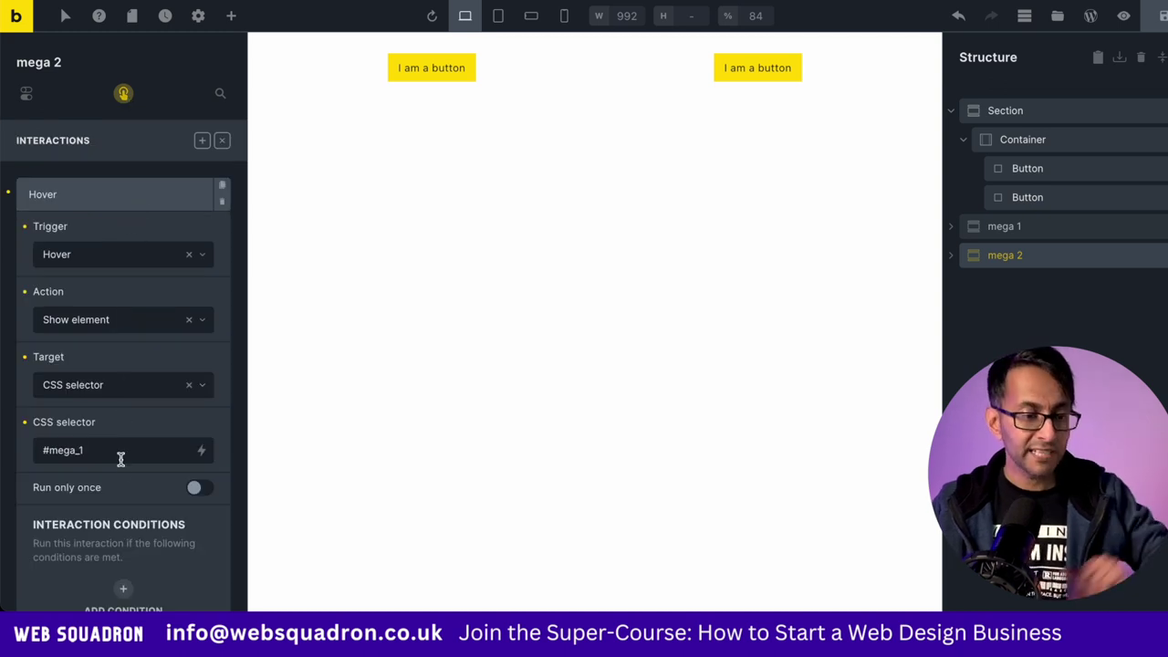
left_click_drag(115, 449, 3, 447)
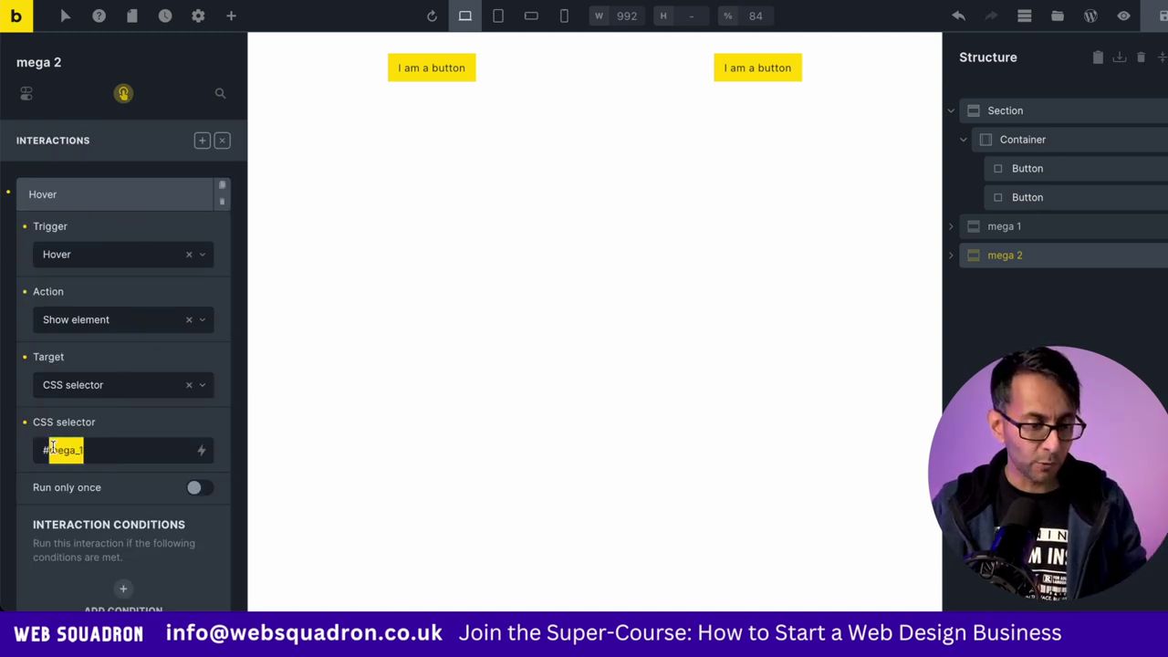
left_click(115, 456)
key("BackSpace")
type("2")
left_click_drag(115, 456, 2, 447)
key("ctrl+c")
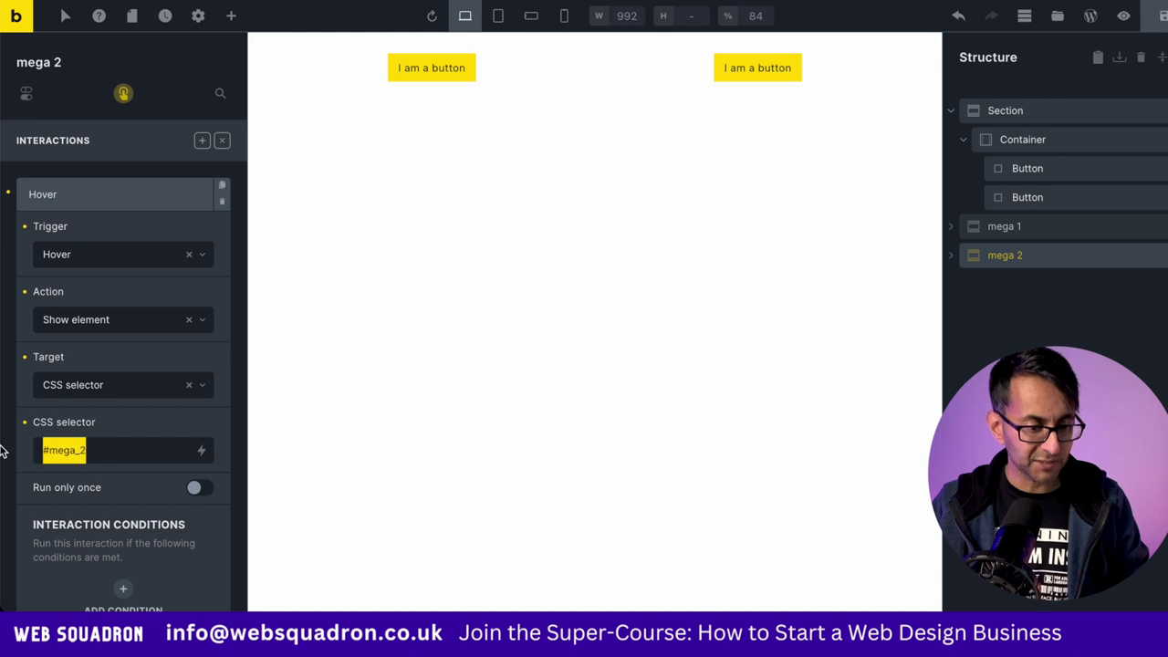
left_click(116, 206)
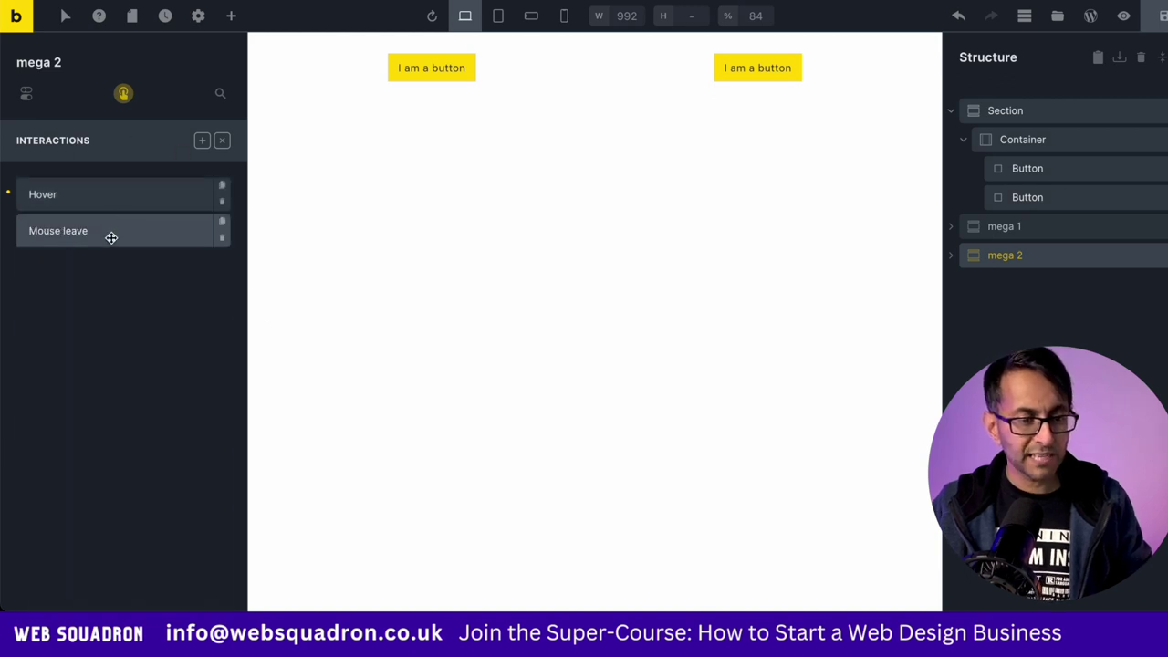
left_click(109, 234)
left_click_drag(115, 488, 3, 486)
key("ctrl+v")
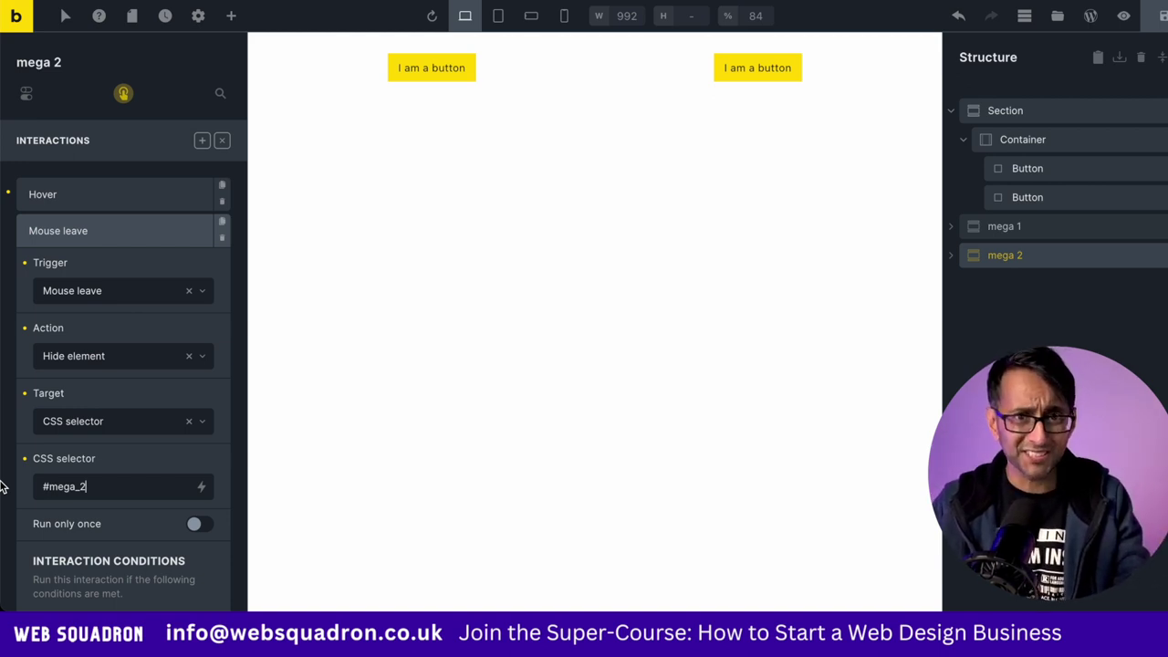
Step: Change the second button's Hover and Mouse leave targets to #mega_2
left_click(1031, 197)
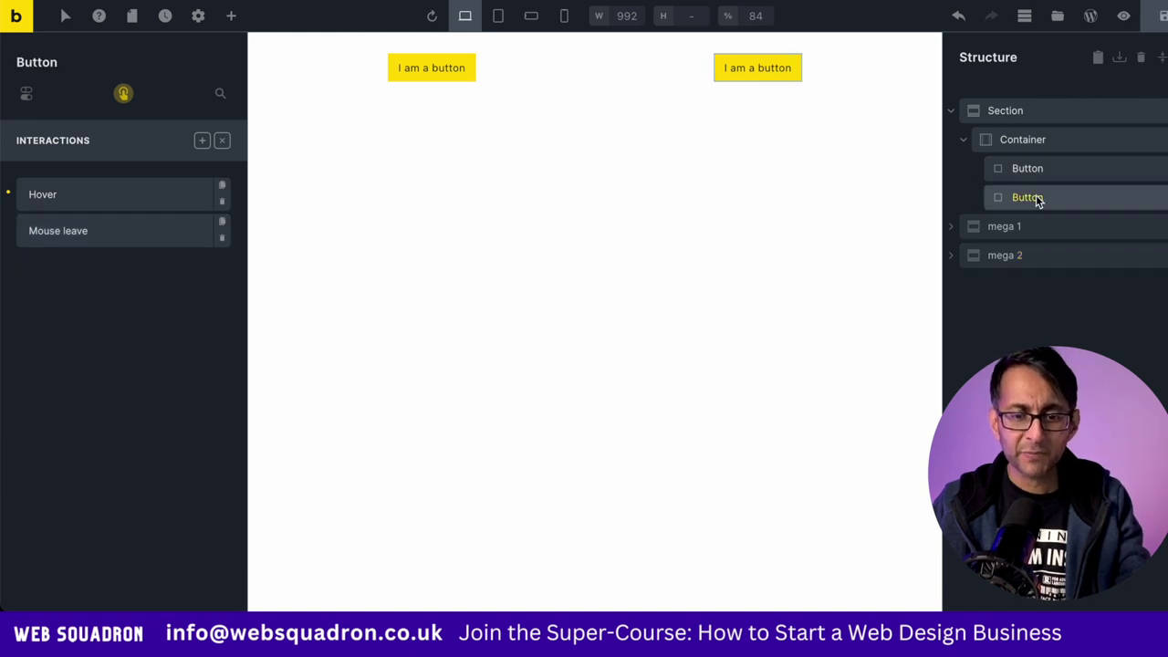
left_click(115, 192)
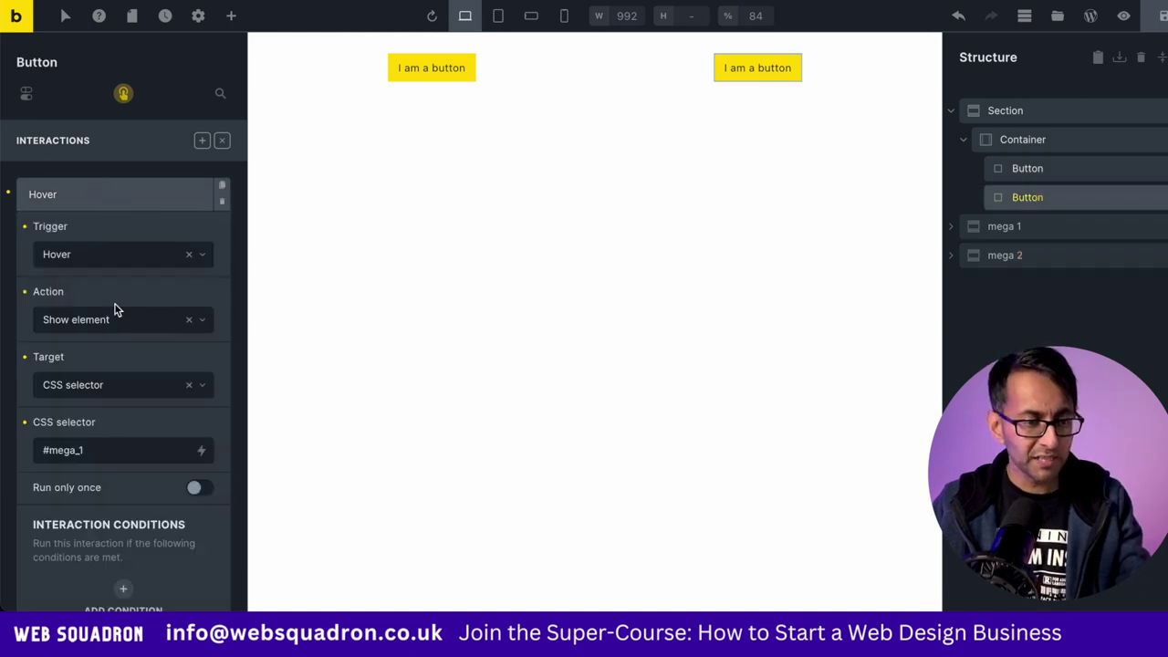
key("BackSpace")
type("2")
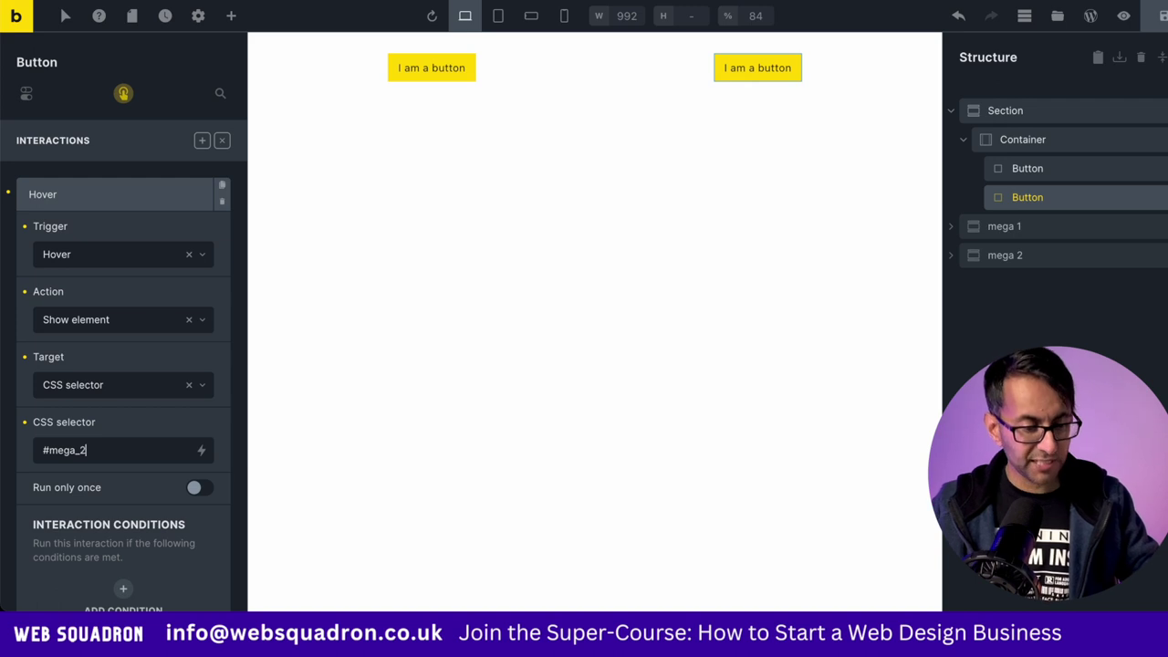
left_click(102, 193)
left_click(101, 240)
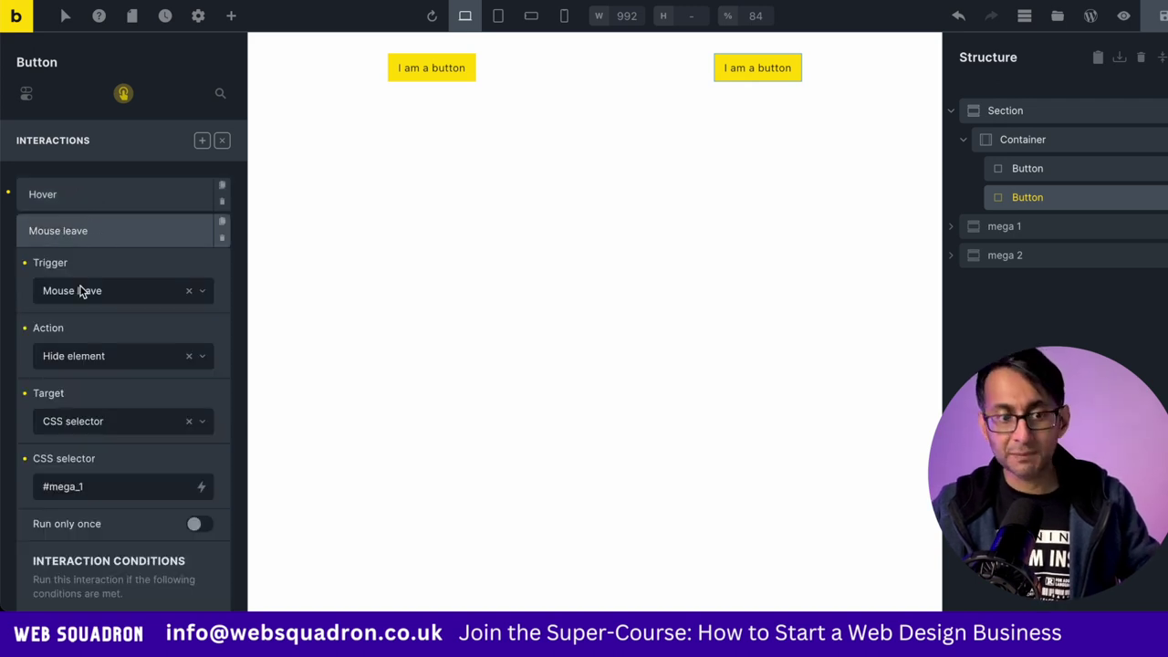
left_click(112, 486)
key("BackSpace")
type("2")
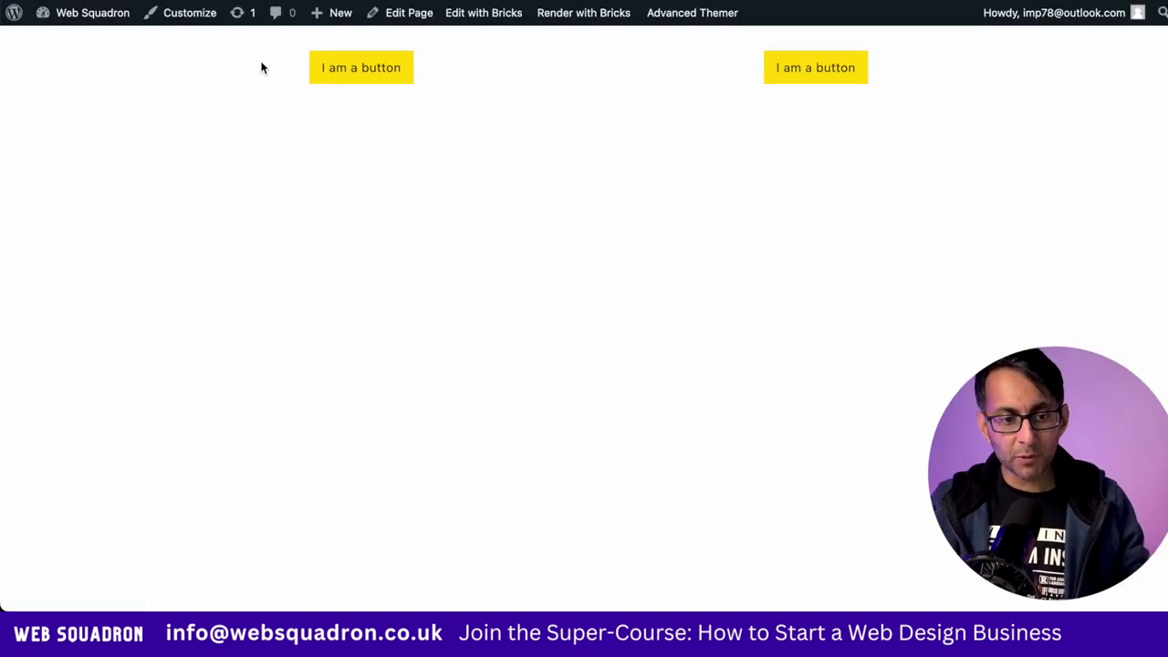
Step: Check that each yellow button reveals its own heading panel, including at the 477-pixel phone width
mouse_move(850, 69)
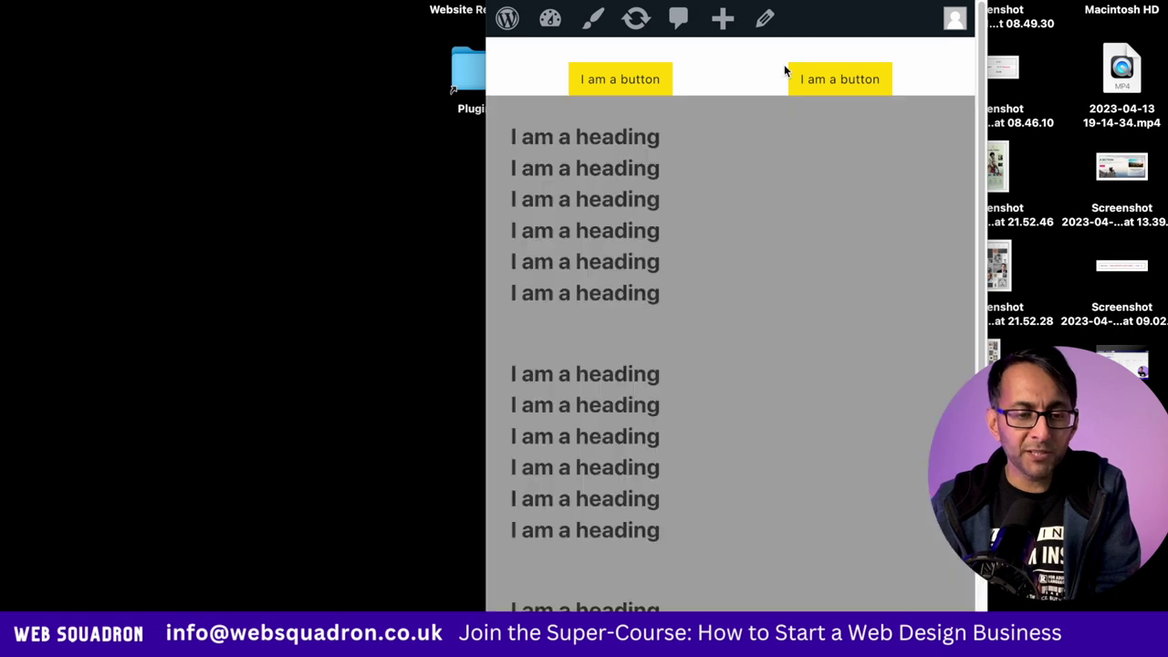
mouse_move(631, 79)
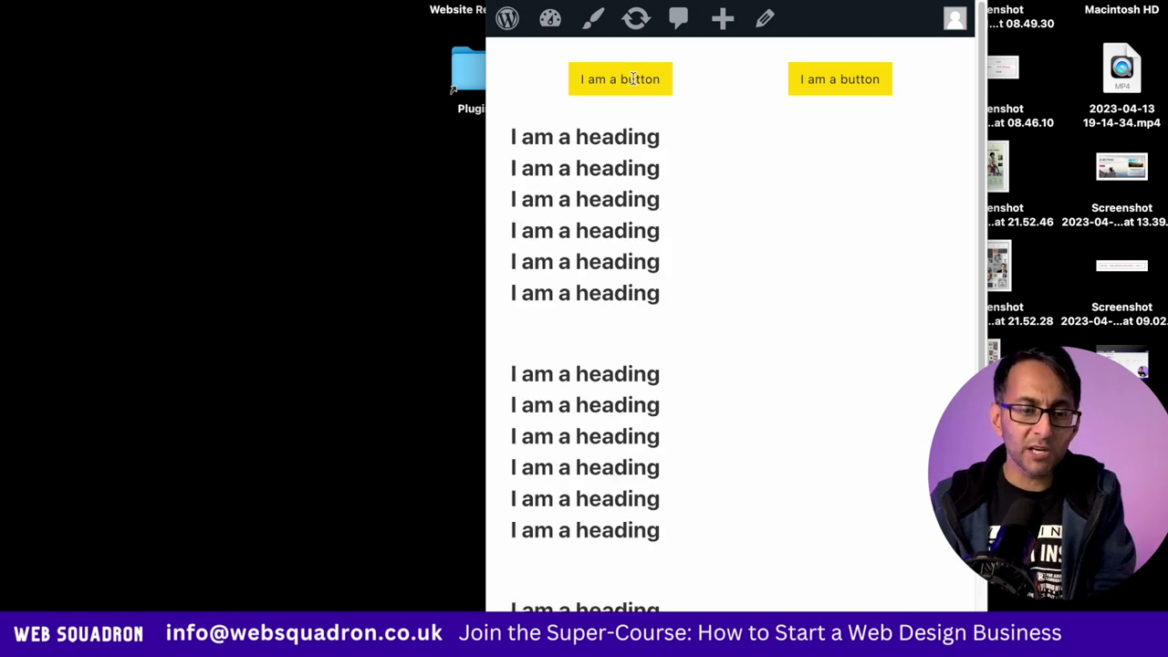
mouse_move(855, 94)
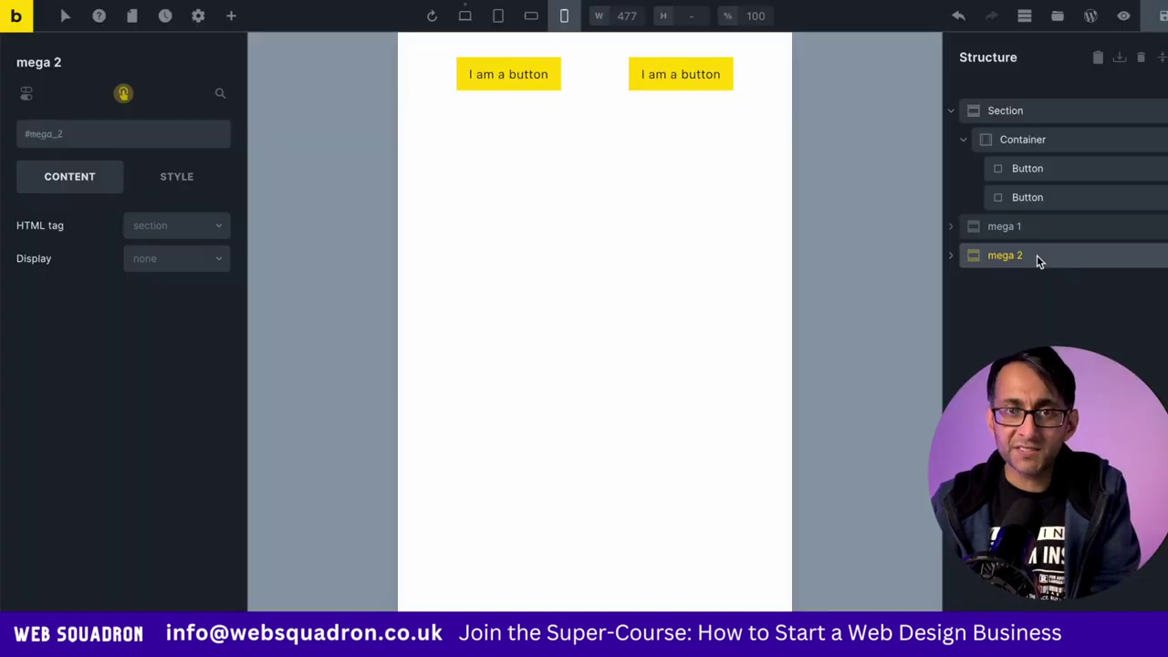
Step: Set the mega 2 section's Display to flex at the mobile breakpoint
left_click(181, 259)
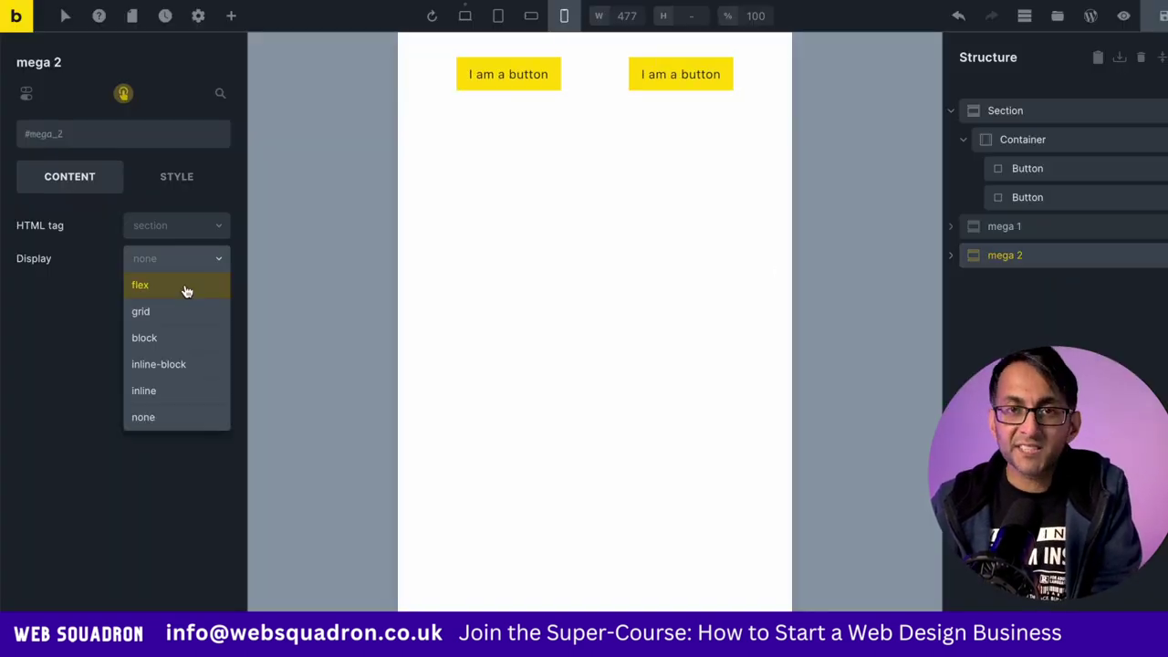
left_click(186, 291)
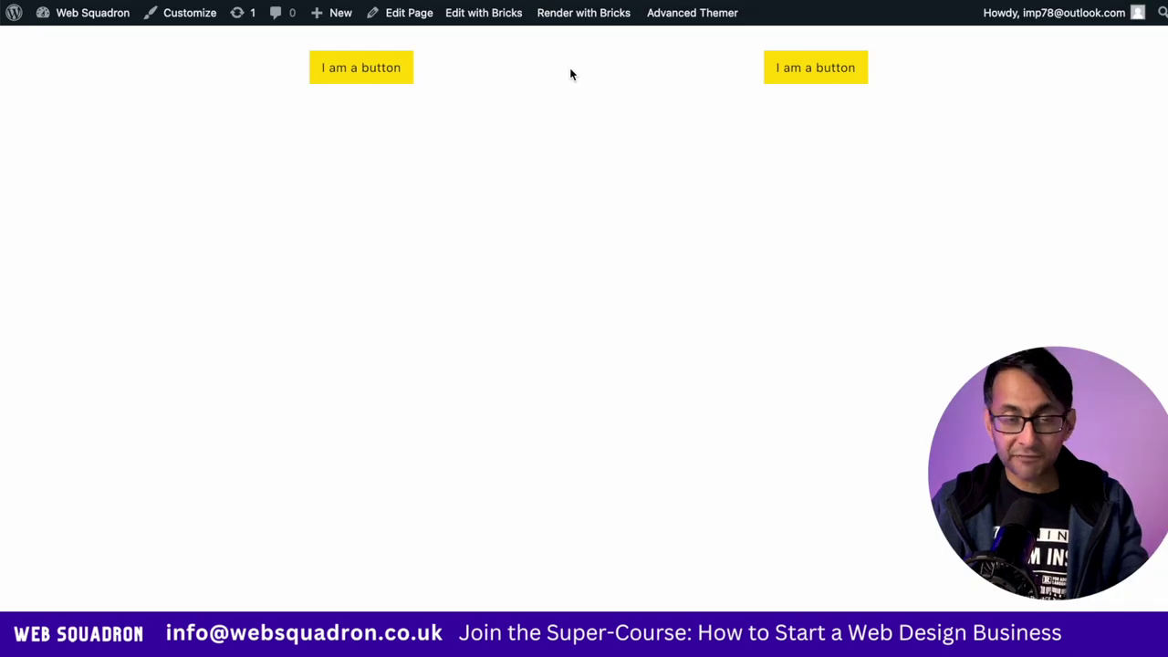
mouse_move(788, 64)
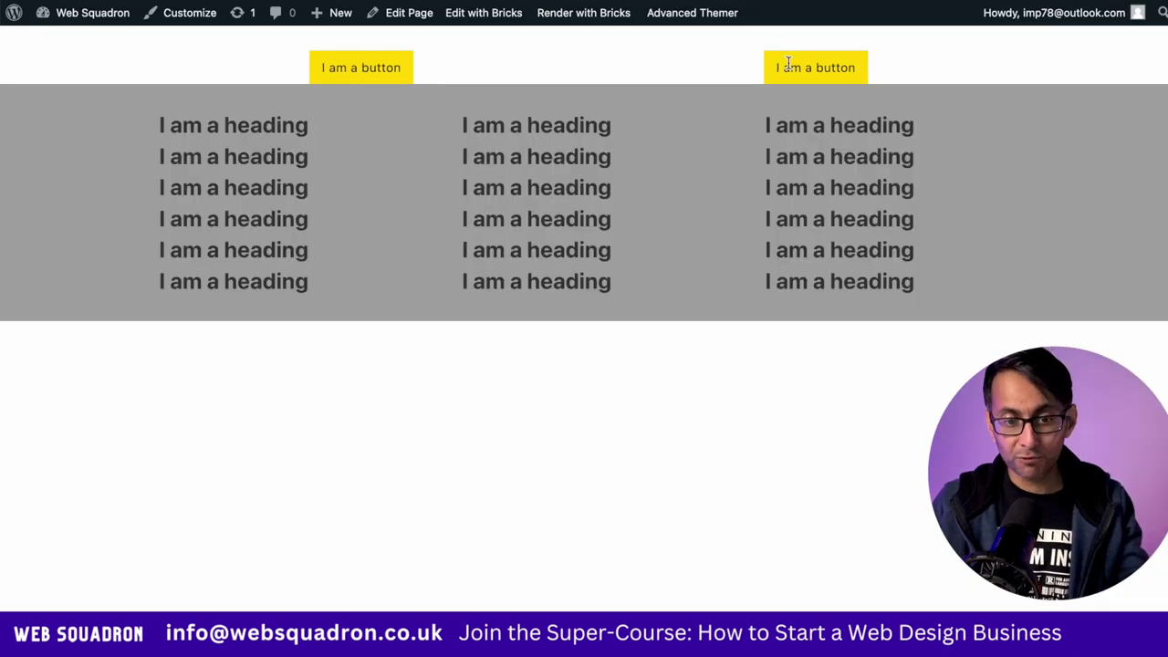